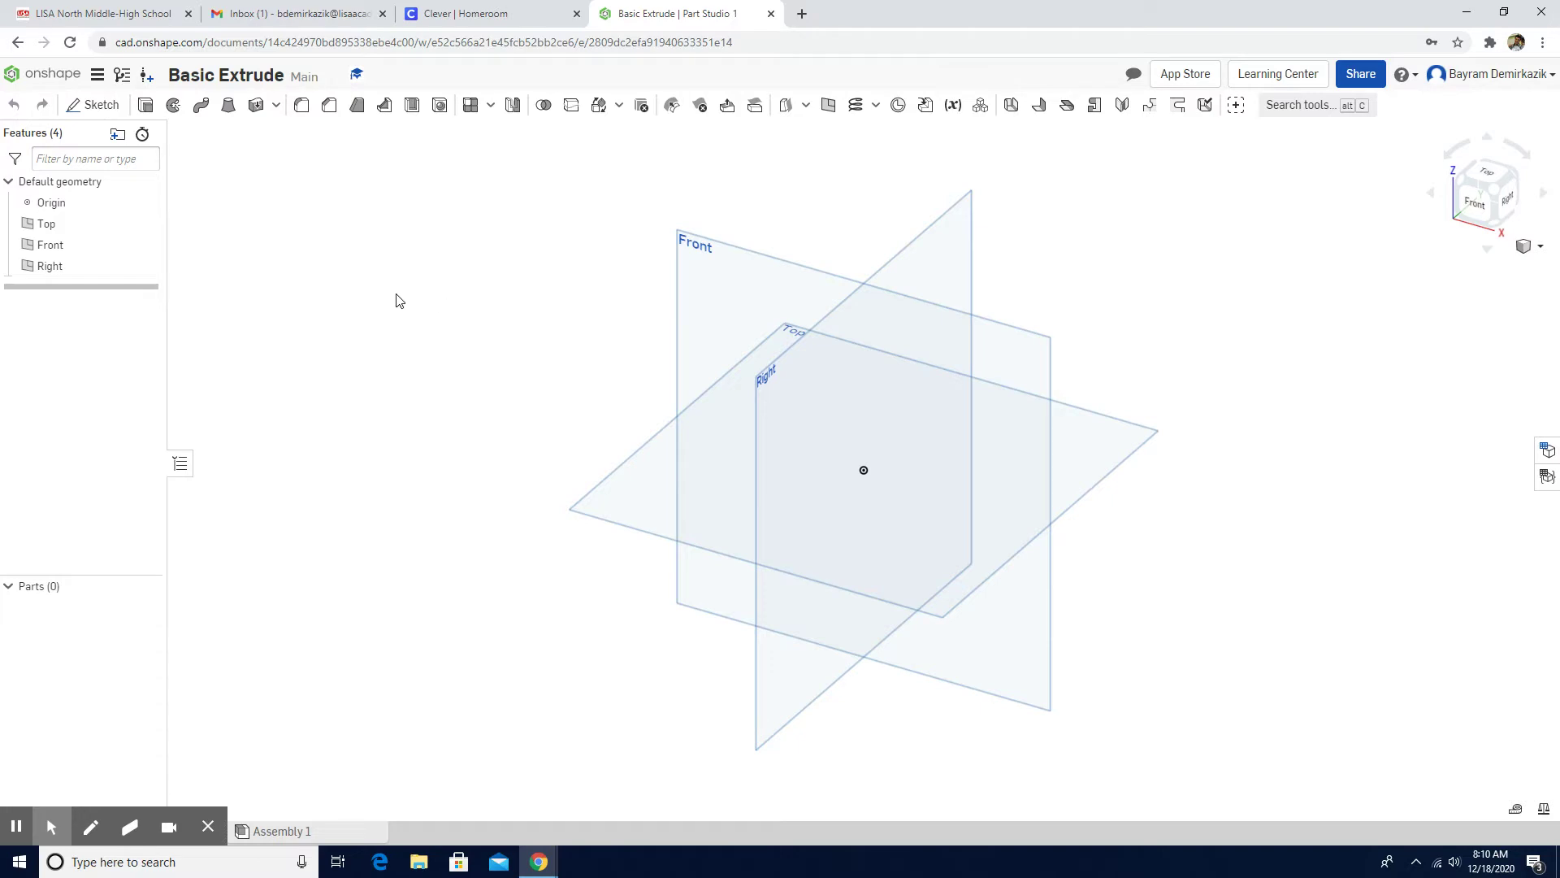
Step: Set workspace units to Millimeter with 0.12 decimals, keep Degree, and use Gram for mass
left_click(97, 77)
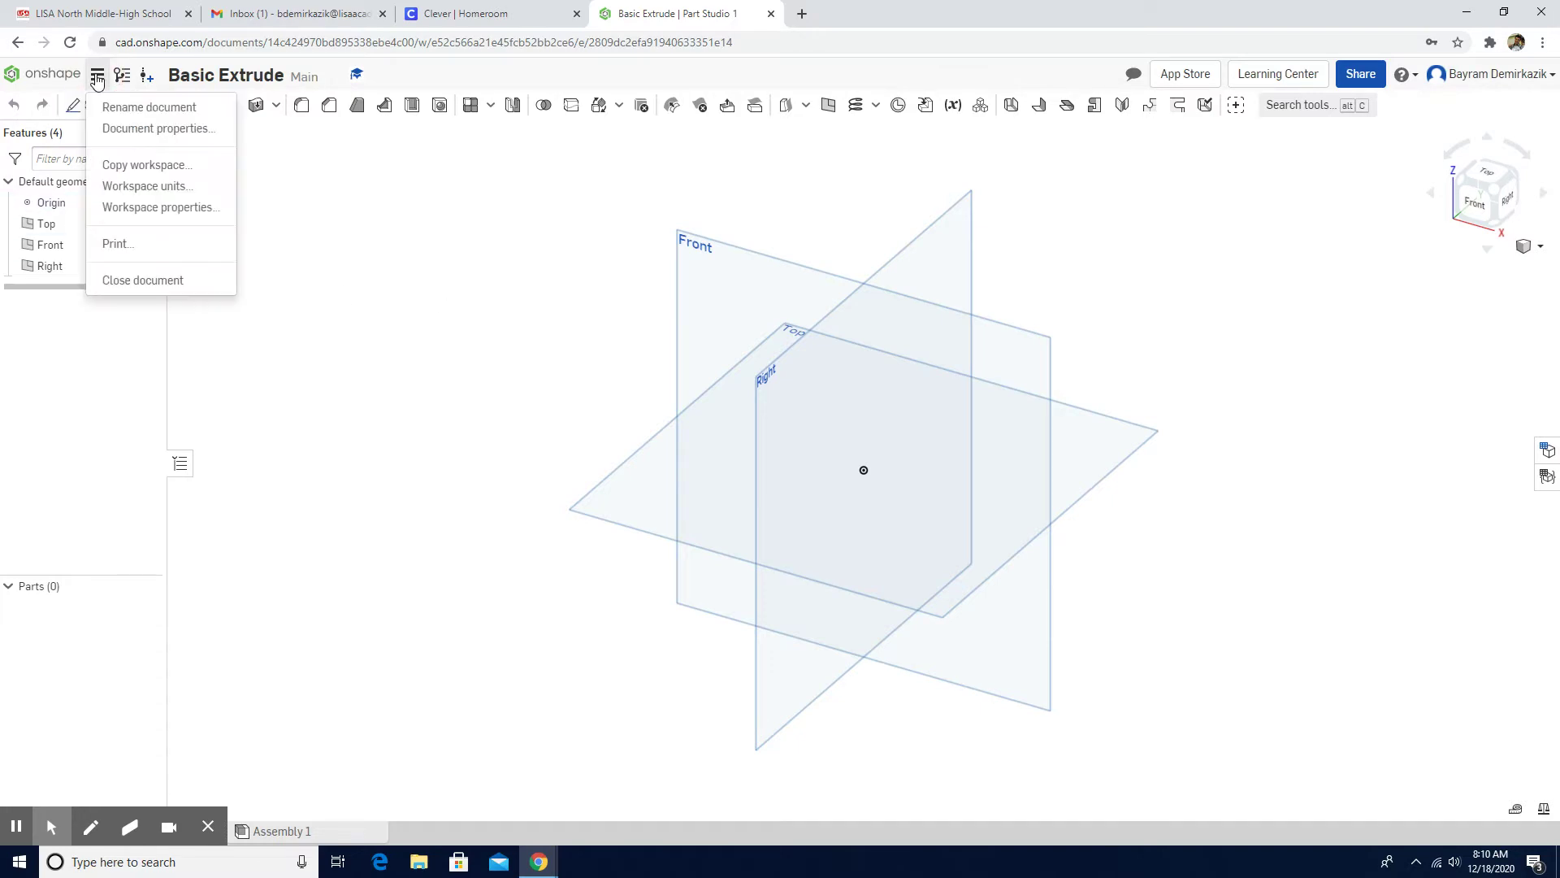
left_click(151, 188)
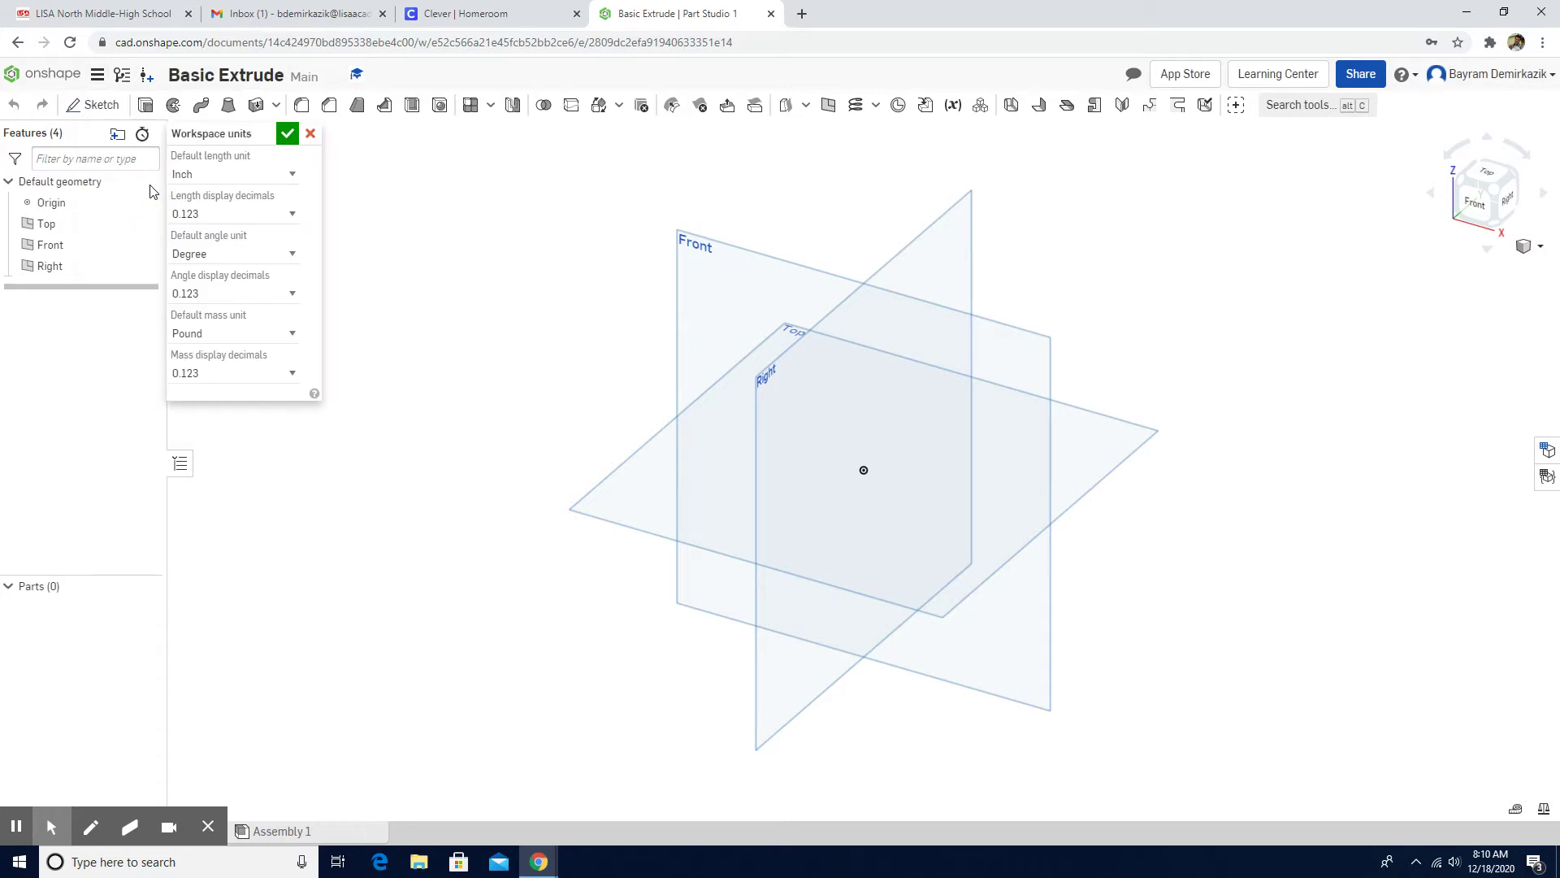
left_click(272, 176)
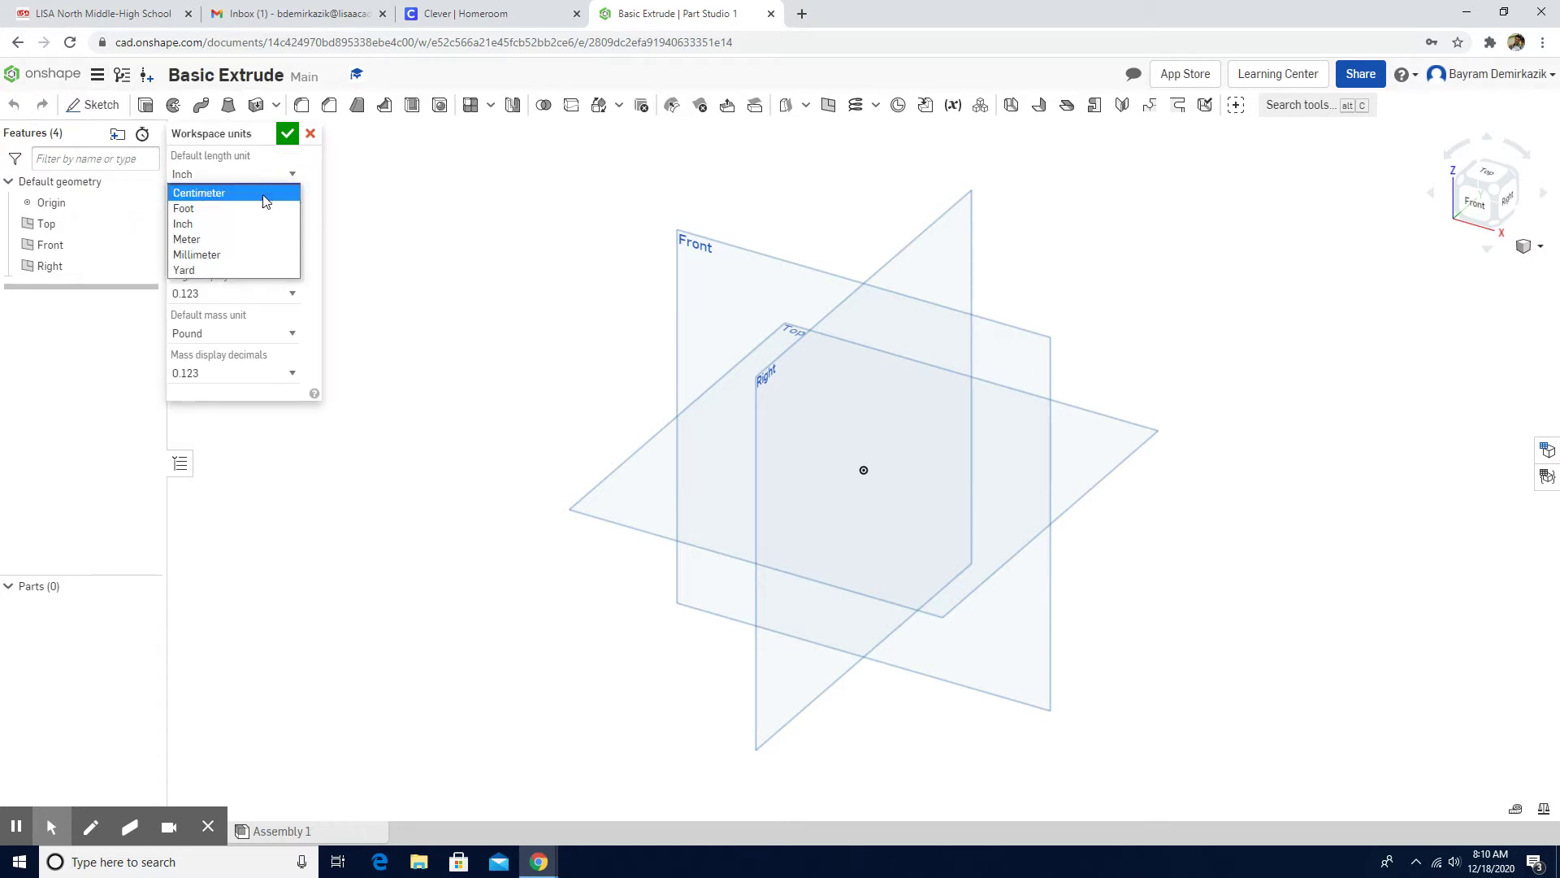
left_click(253, 254)
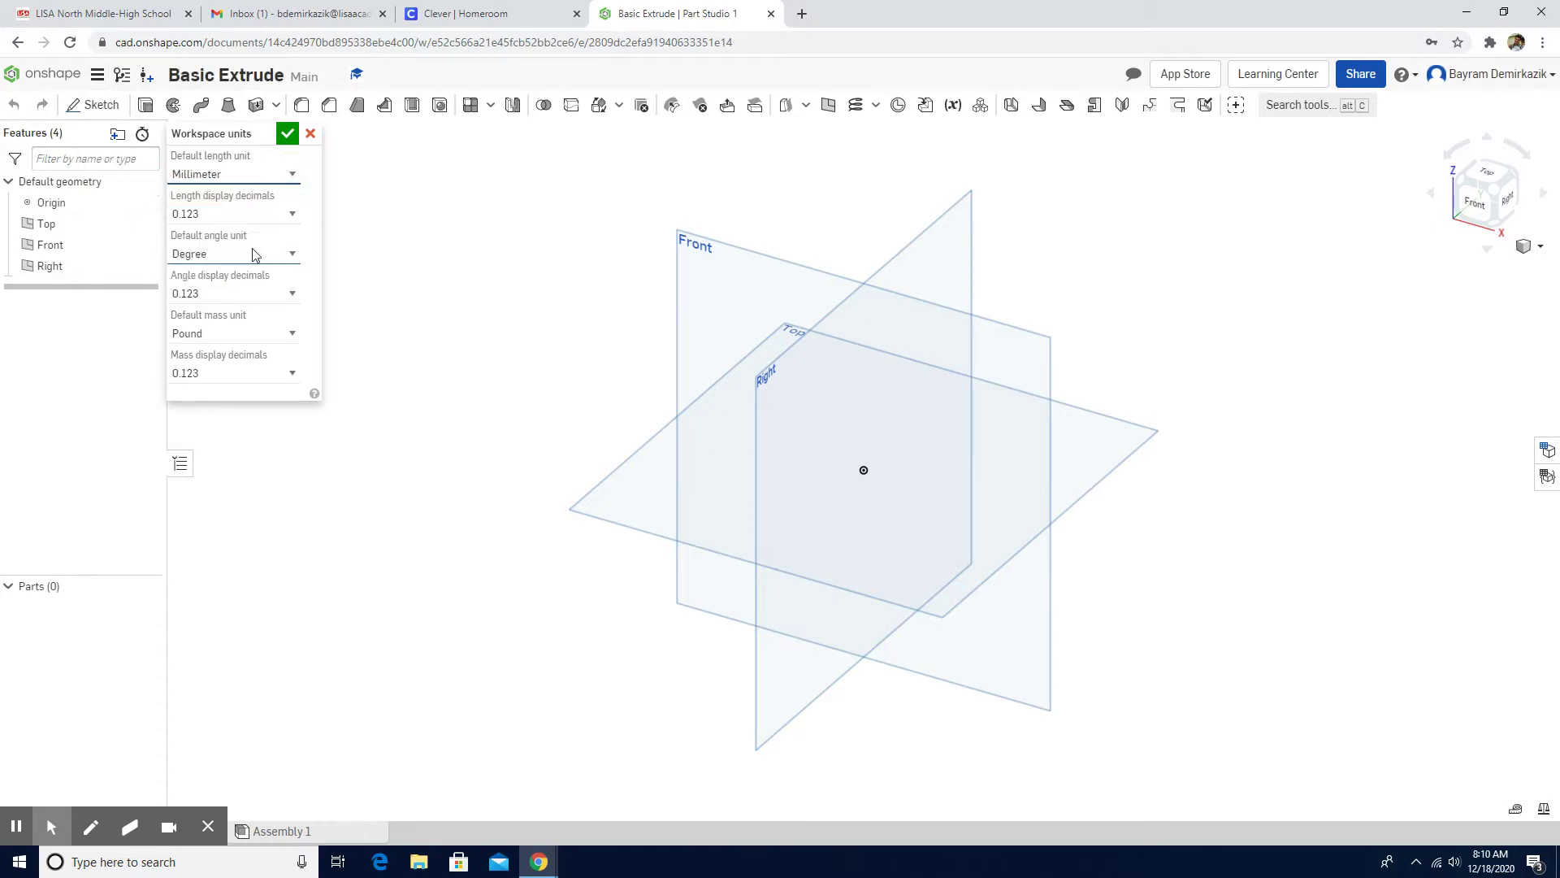
left_click(278, 218)
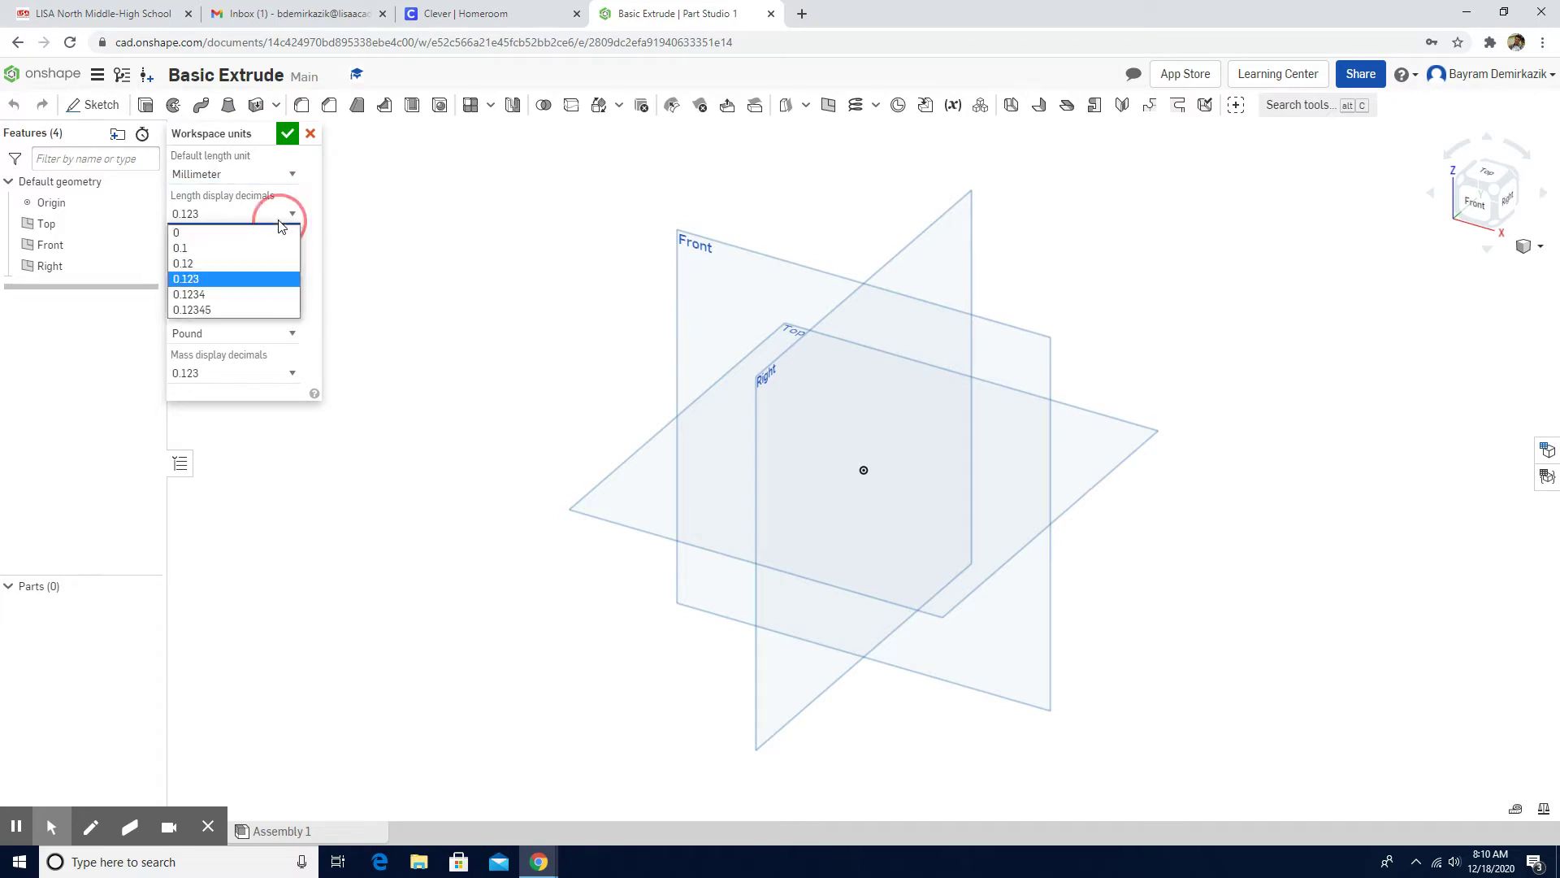
left_click(258, 264)
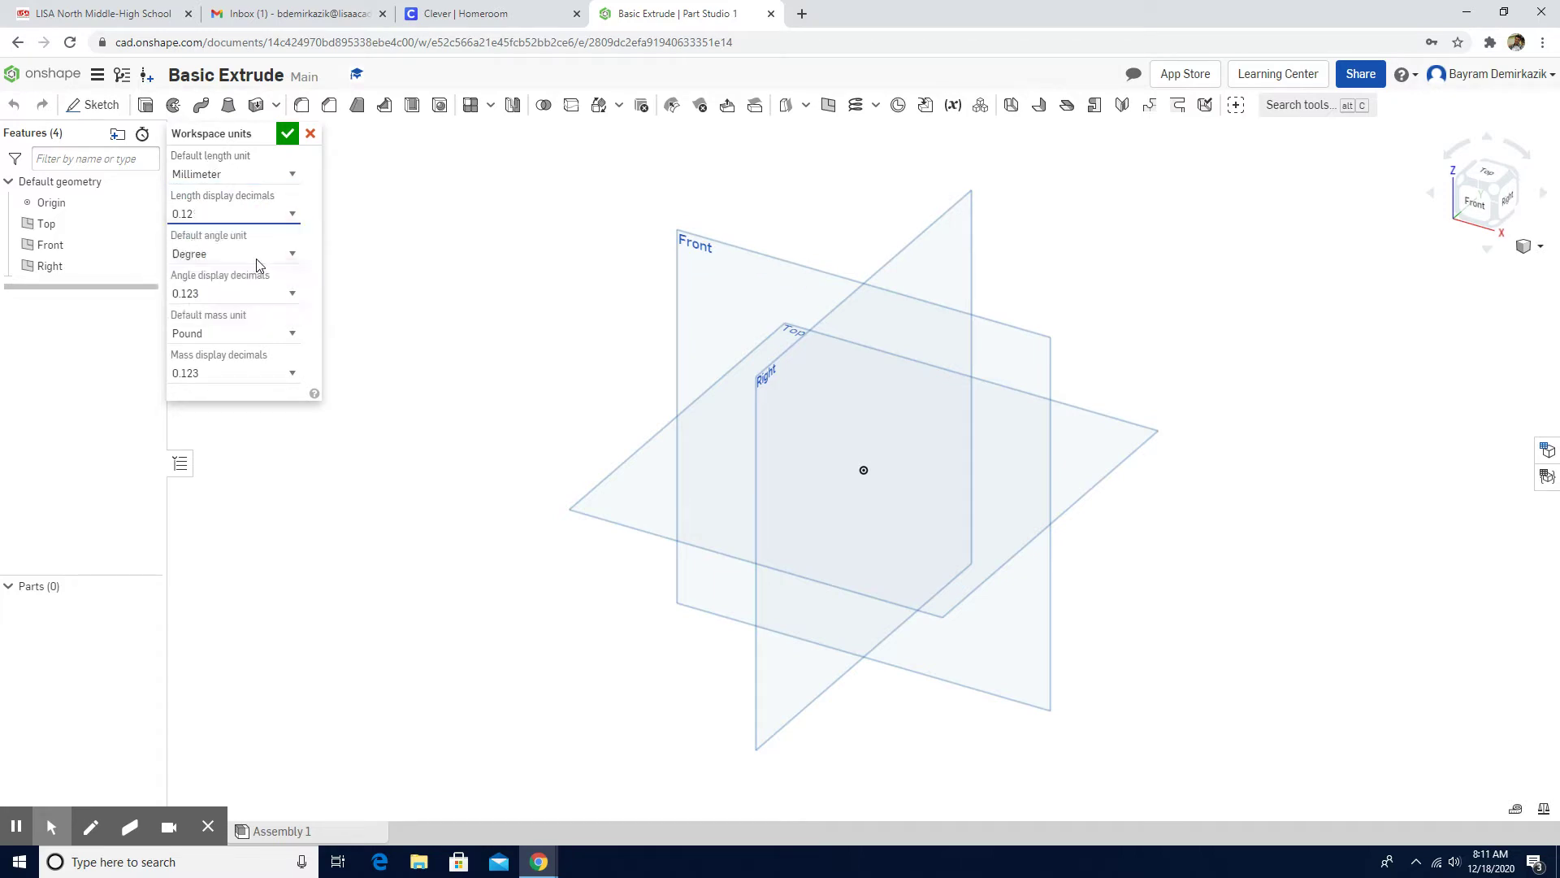
left_click(285, 254)
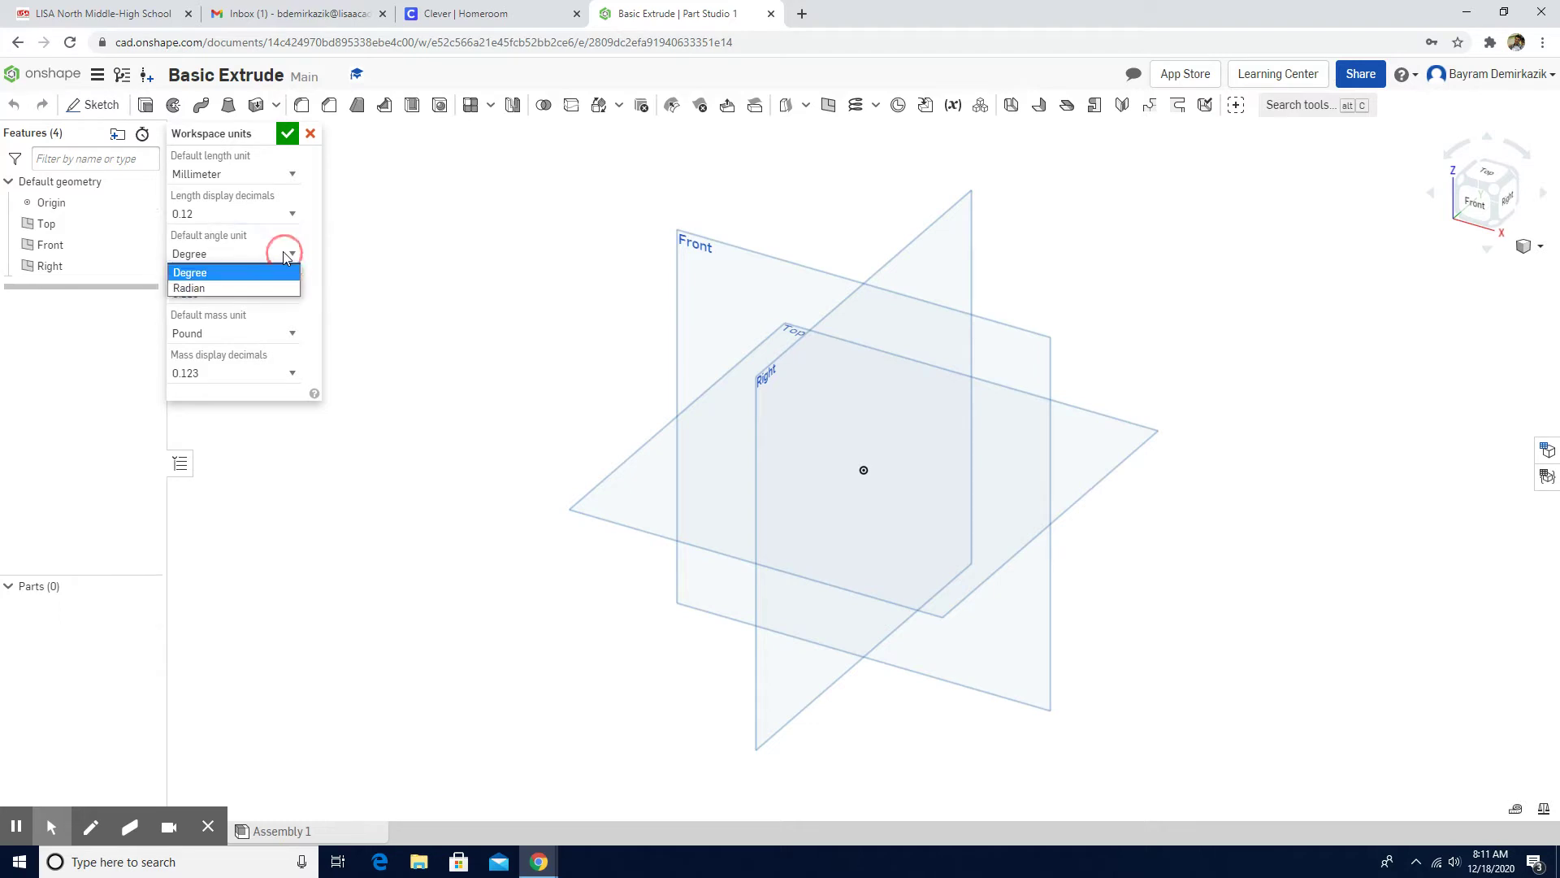
left_click(283, 251)
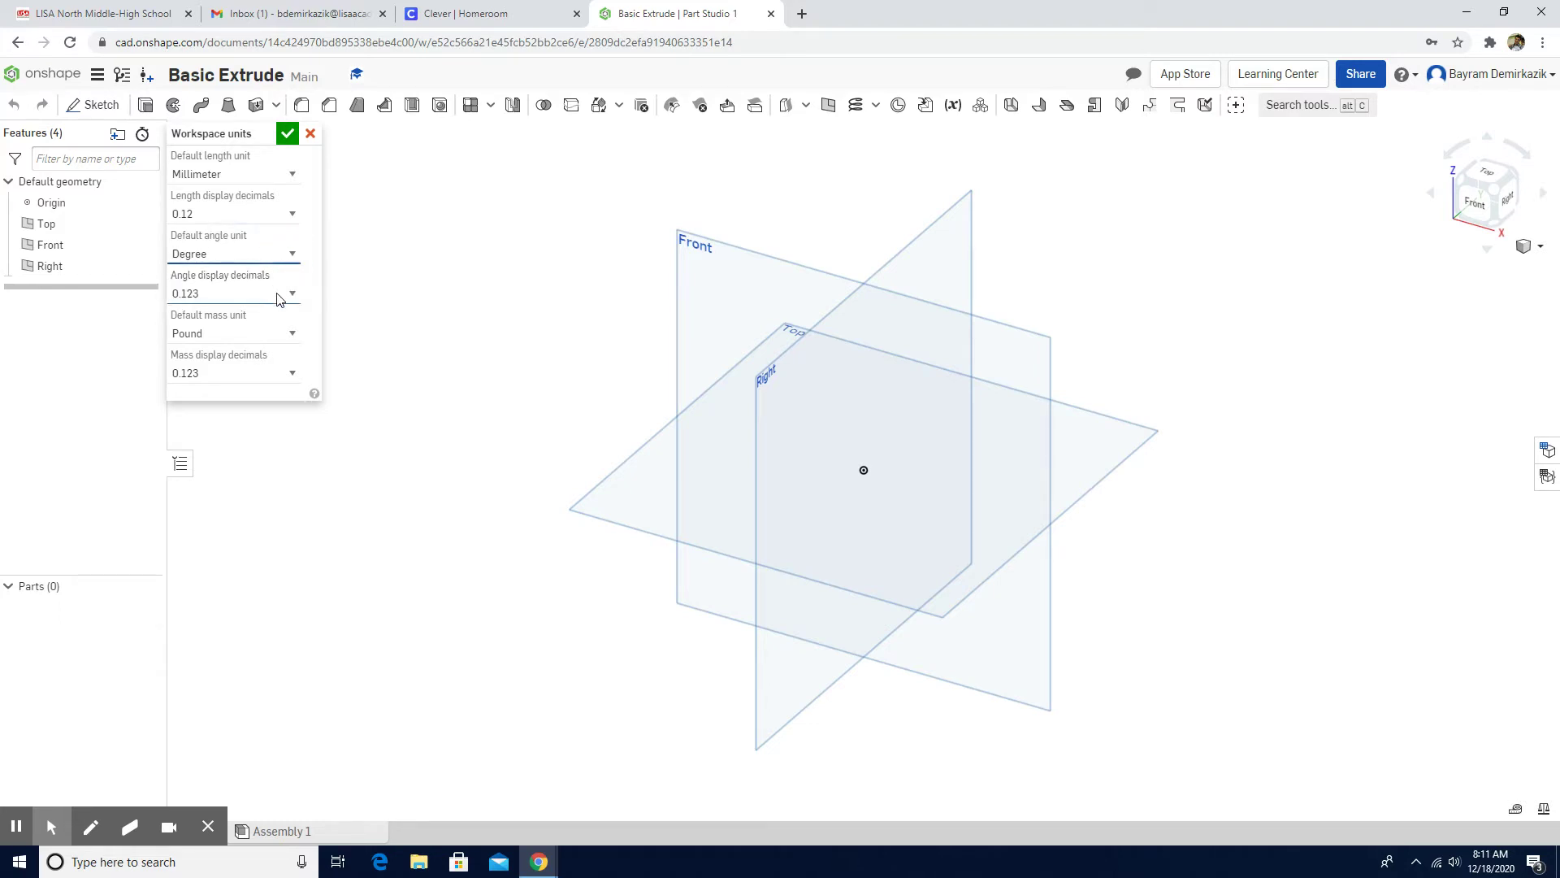
left_click(273, 335)
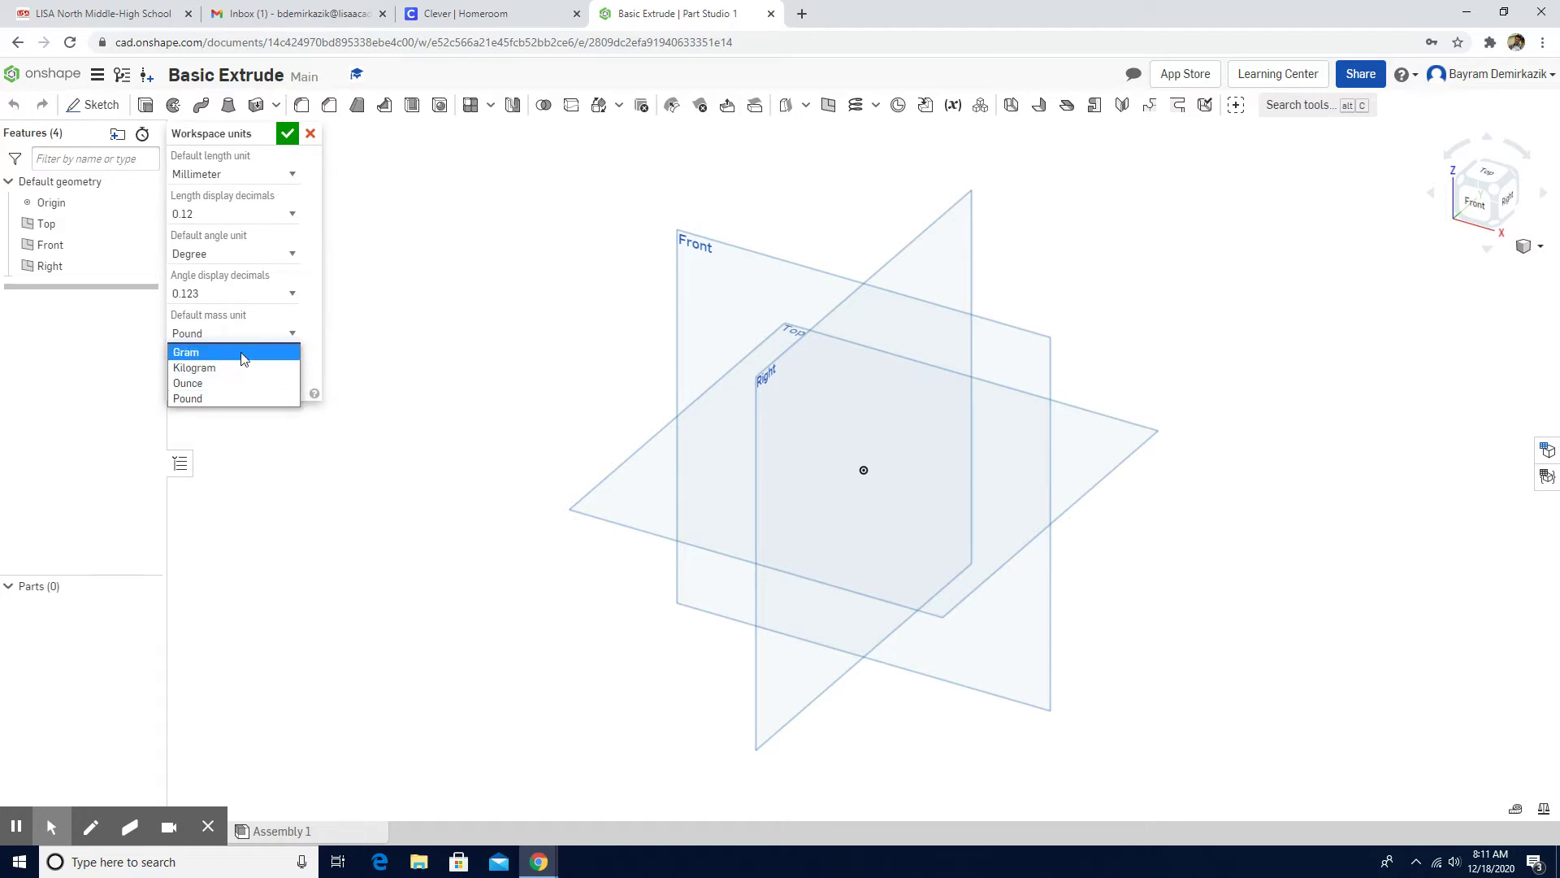
left_click(243, 359)
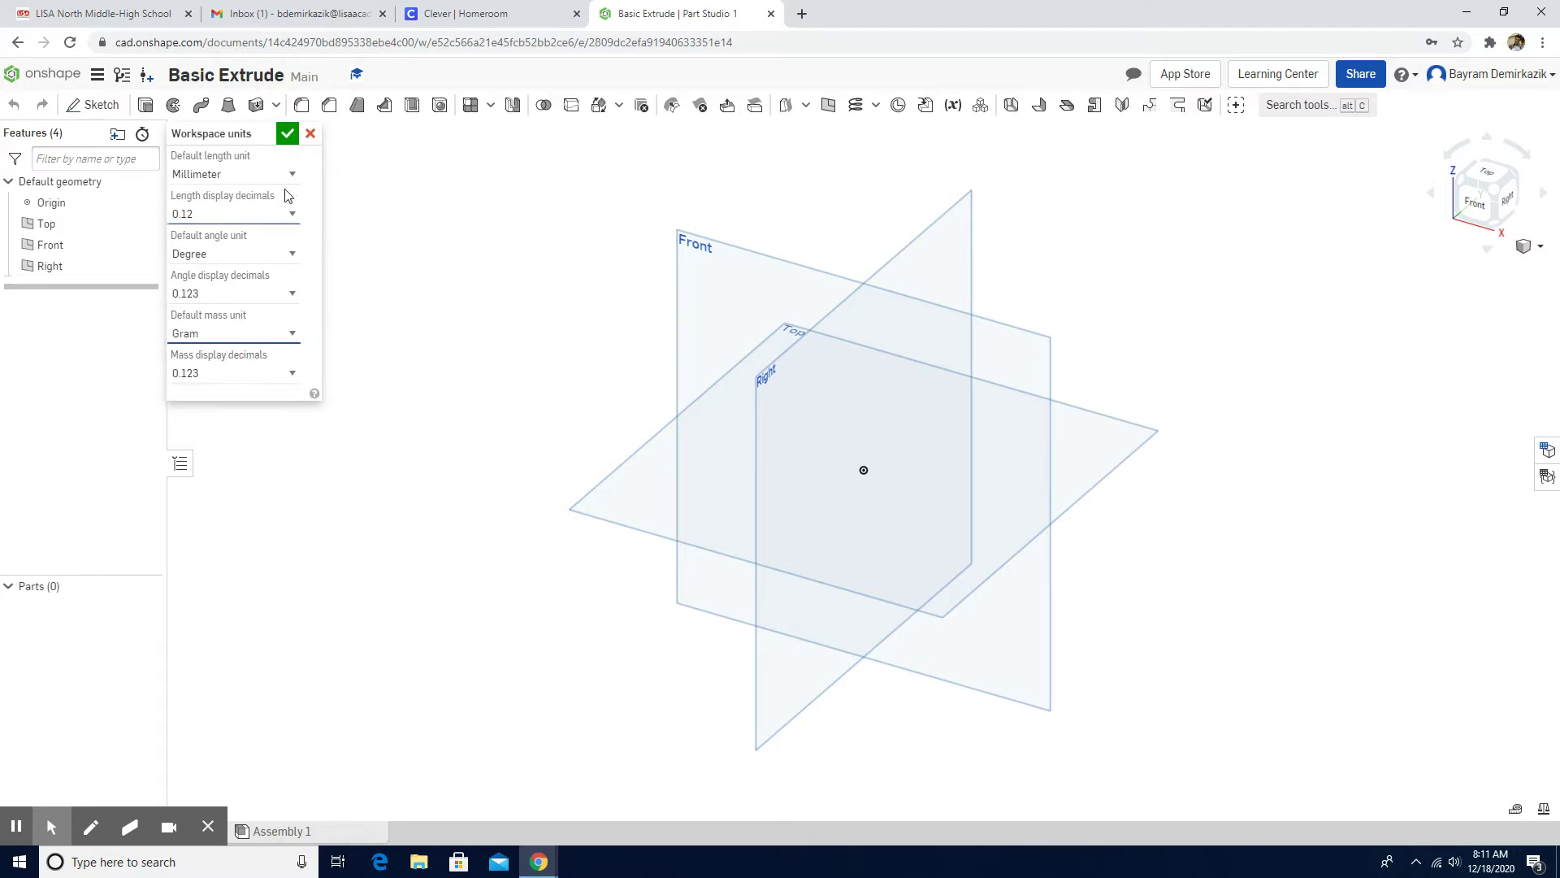
left_click(287, 136)
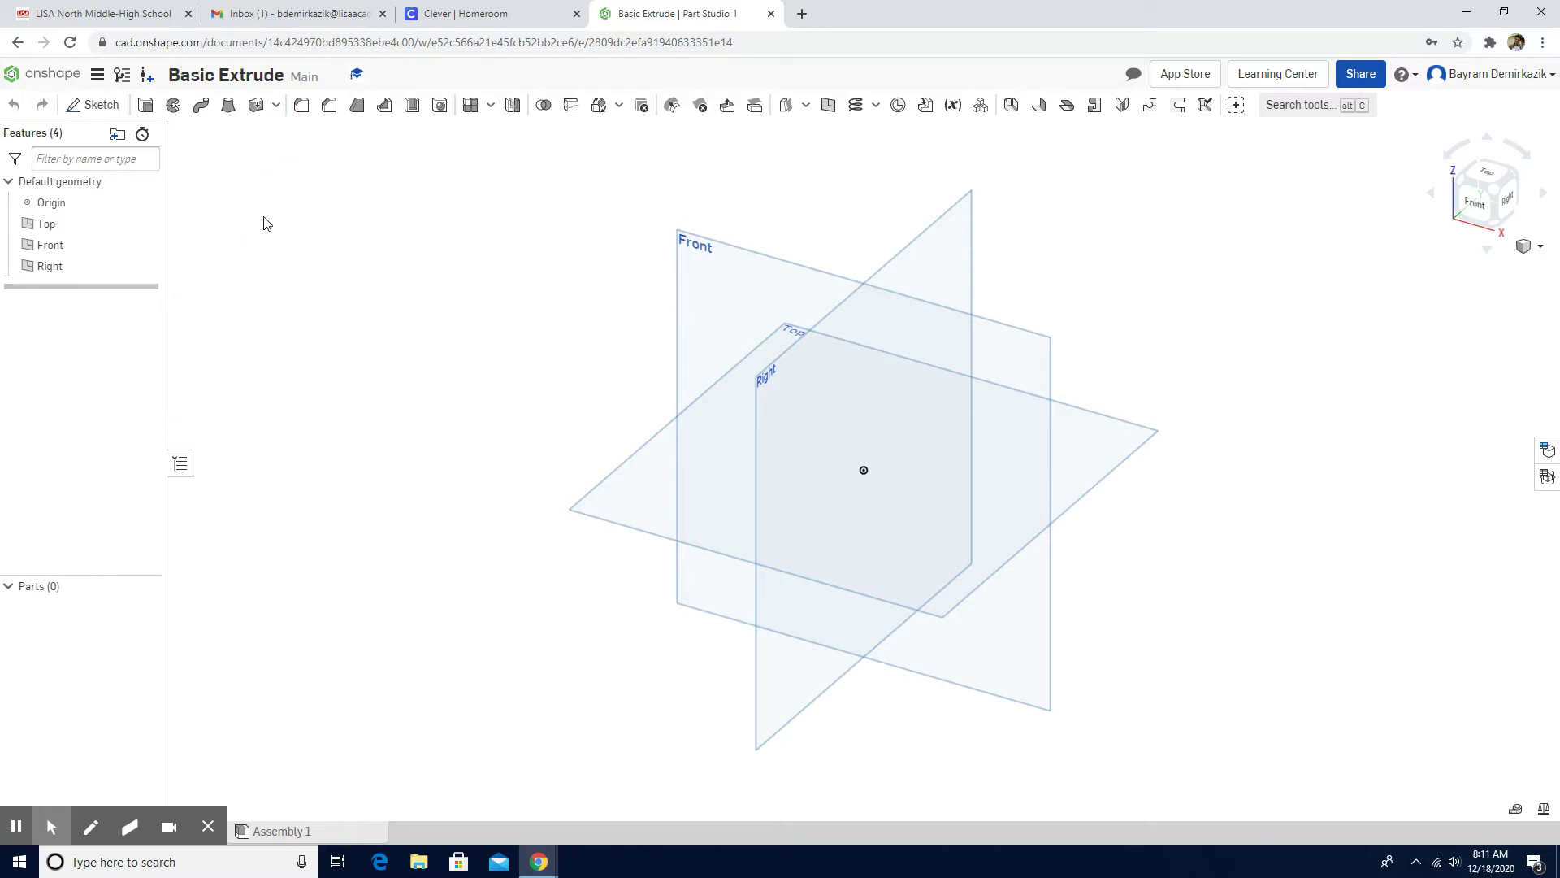
Step: View the Right plane face-on and open Sketch 1 on it
left_click(793, 380)
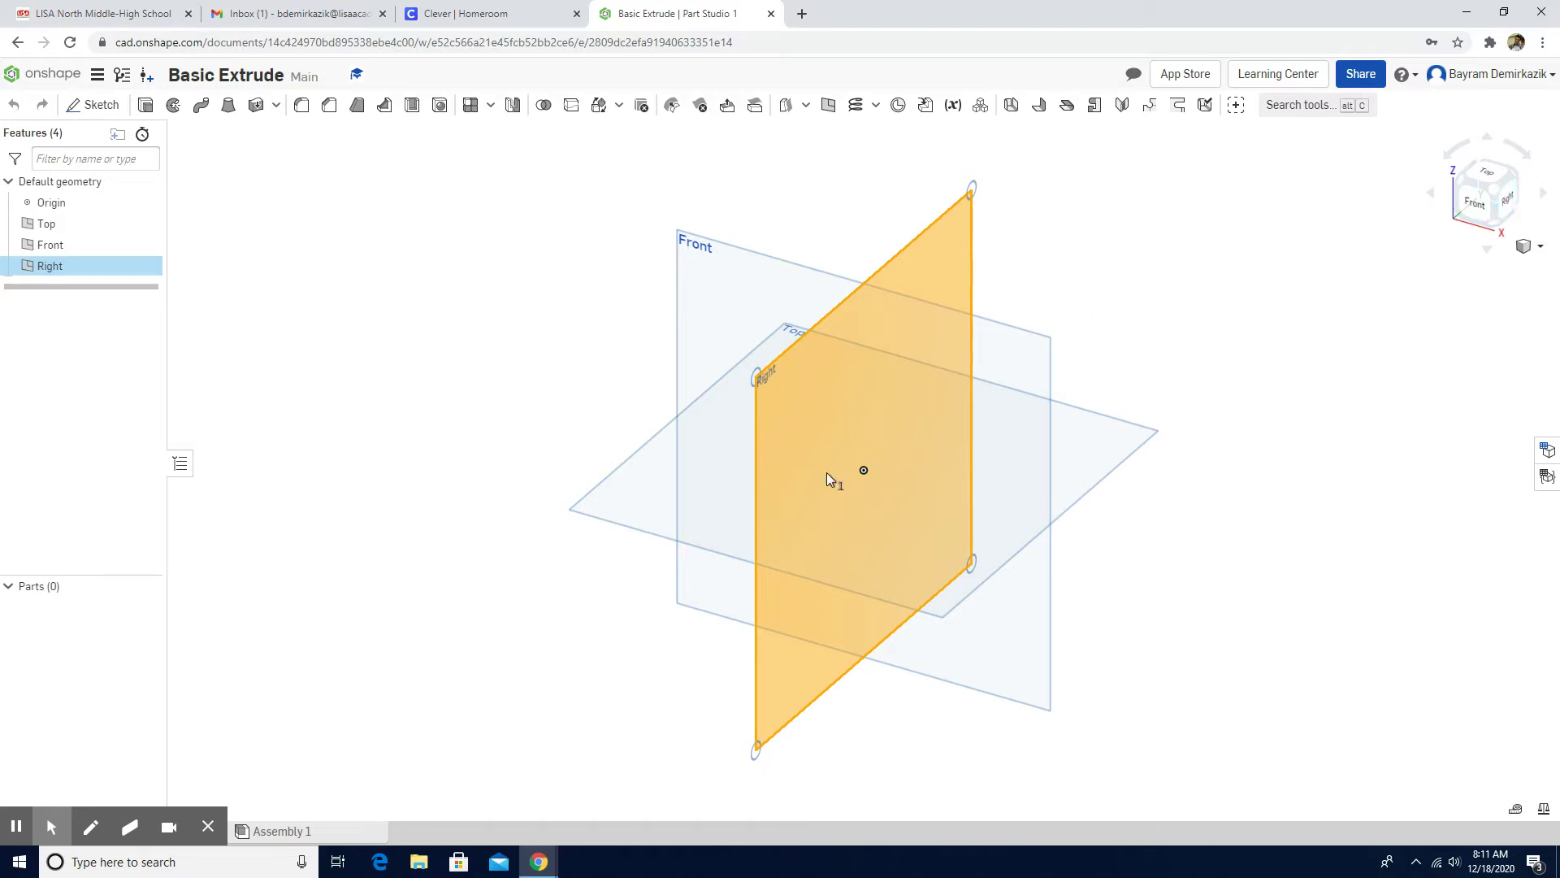
key("n")
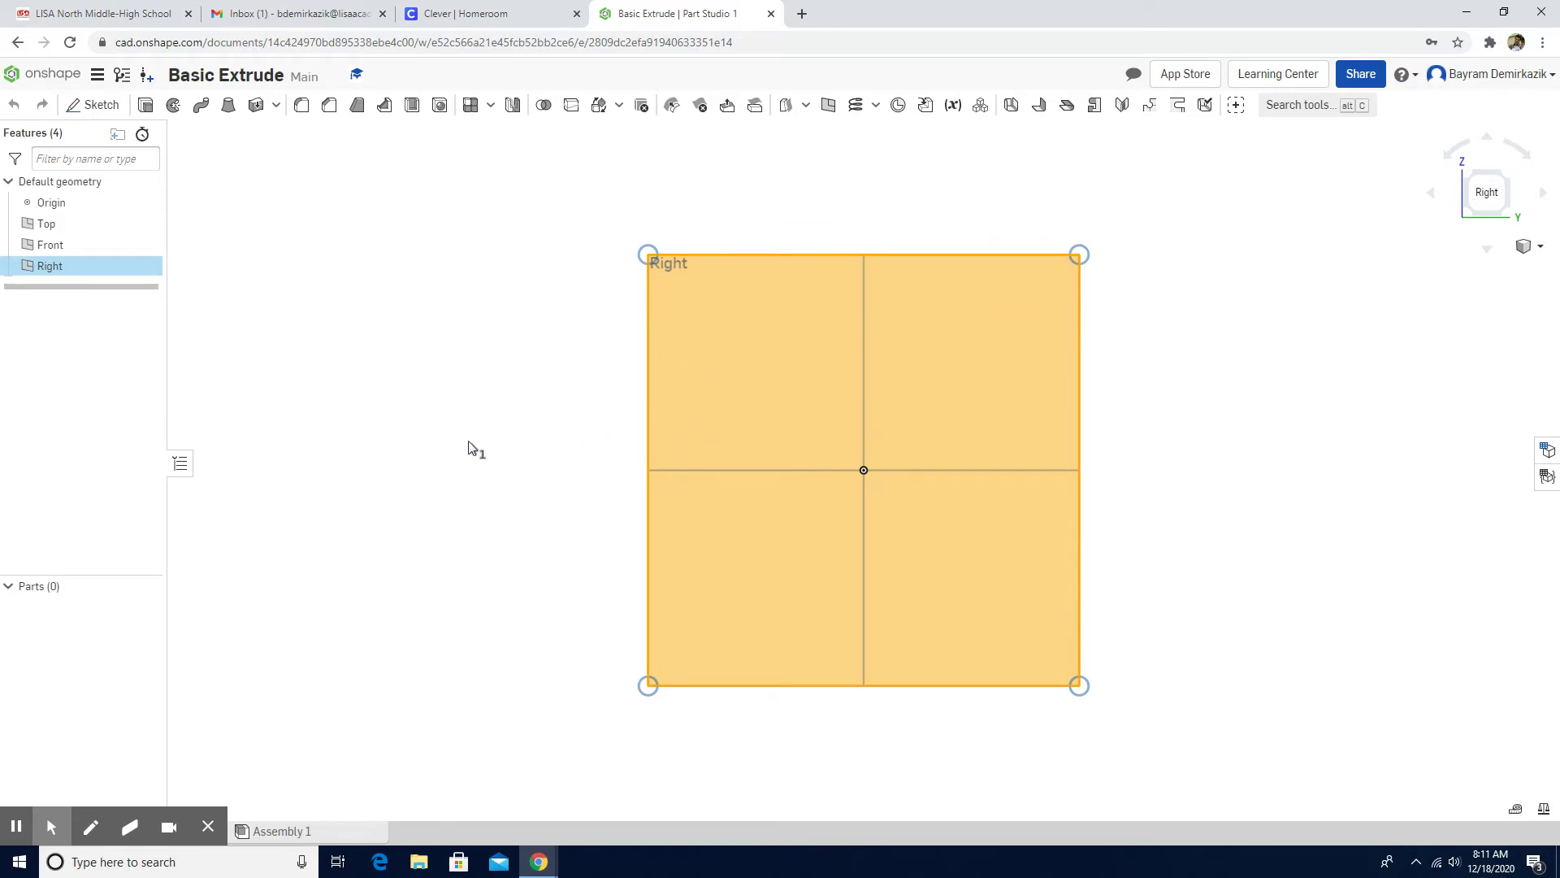
left_click(504, 386)
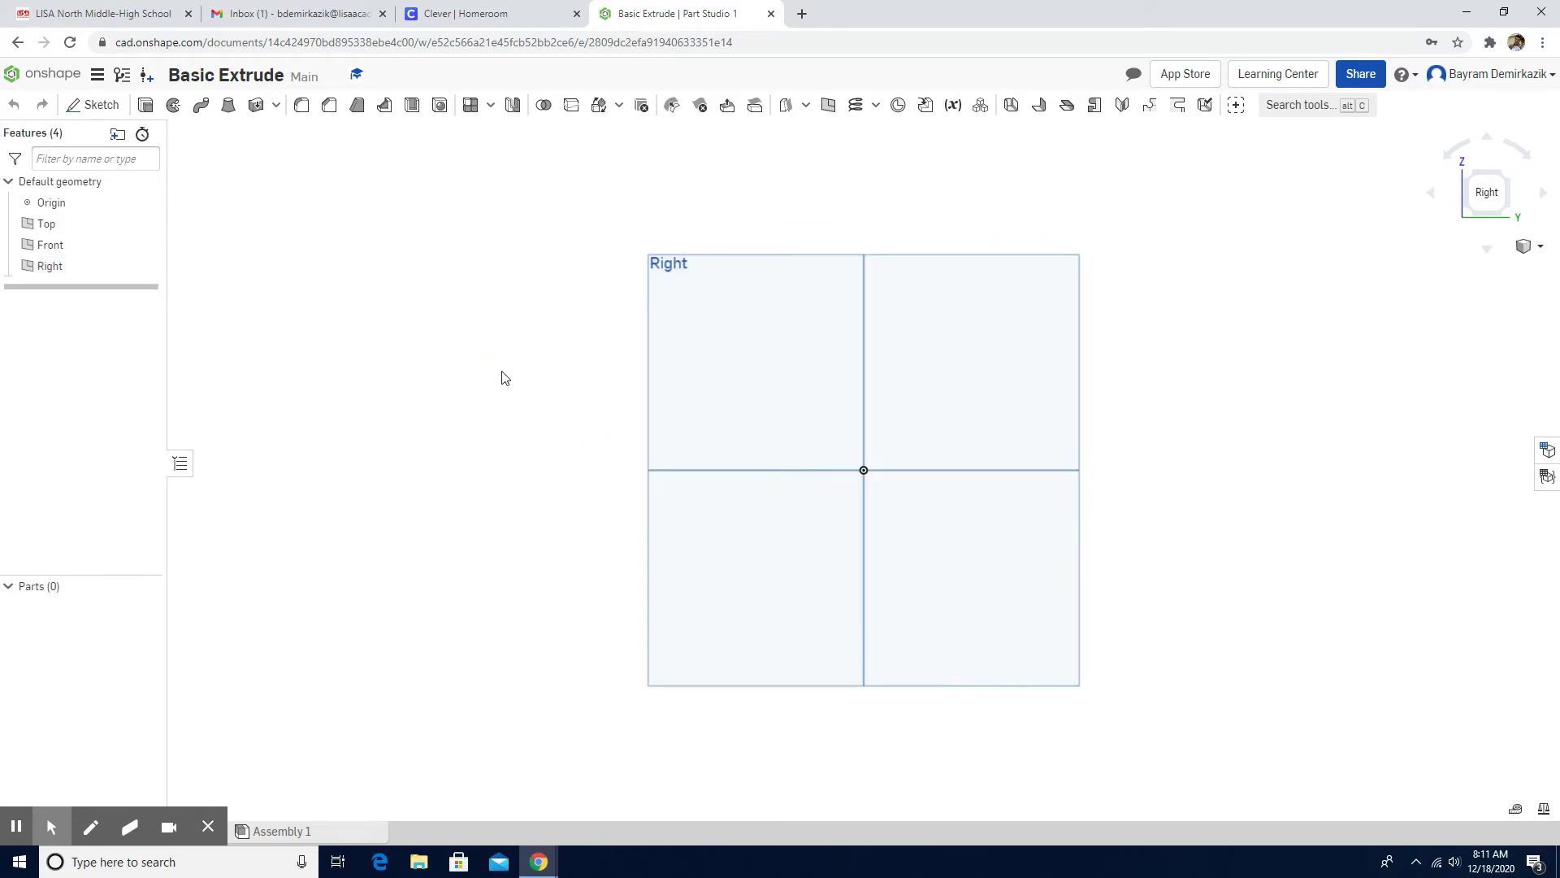
left_click(98, 107)
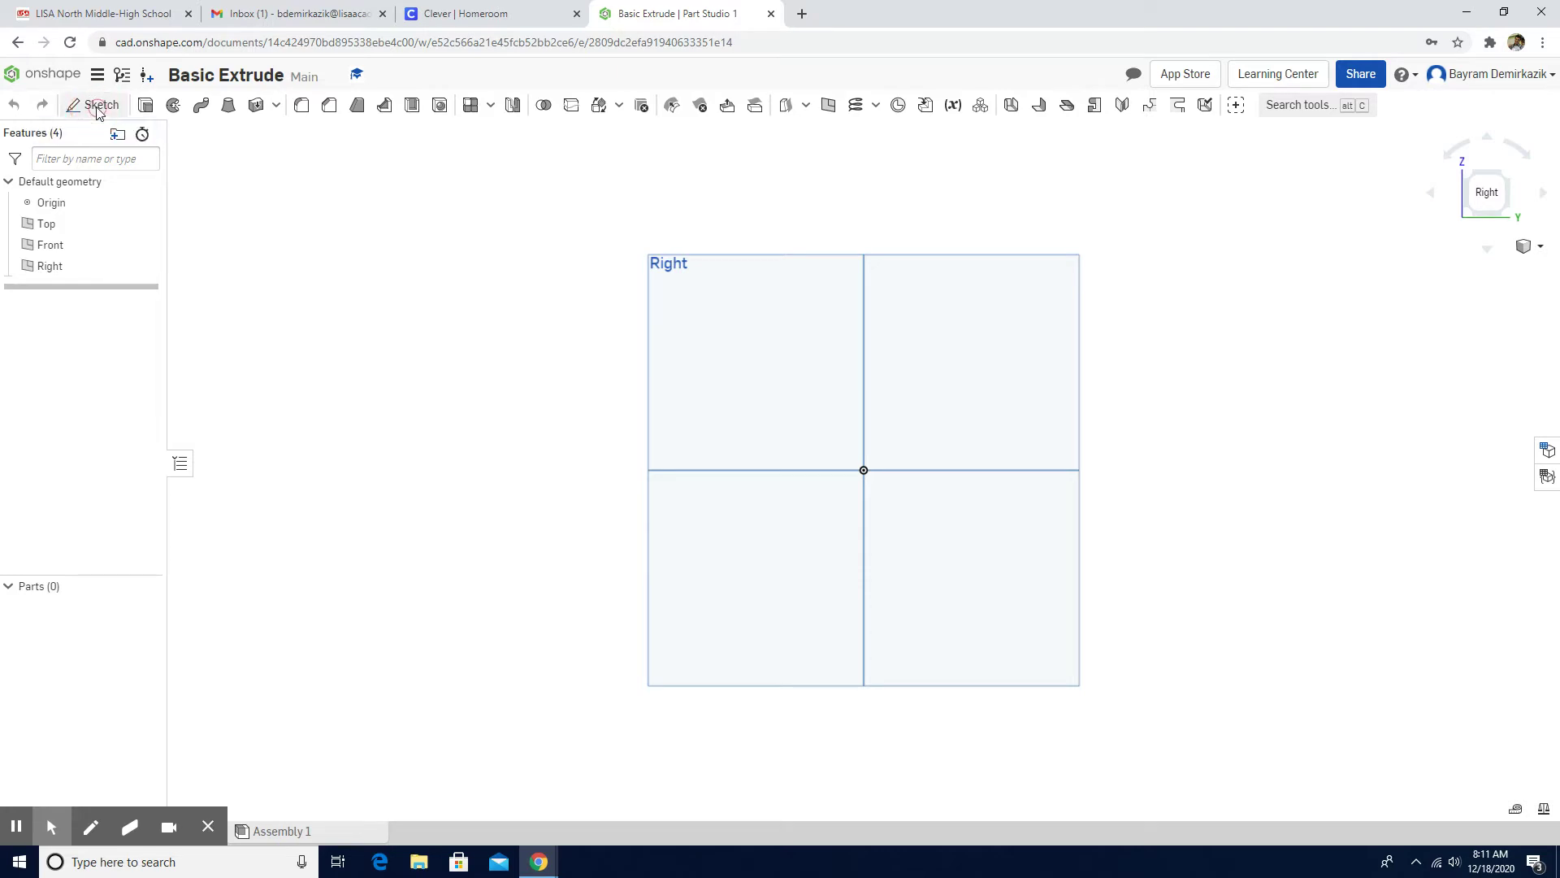
left_click(718, 366)
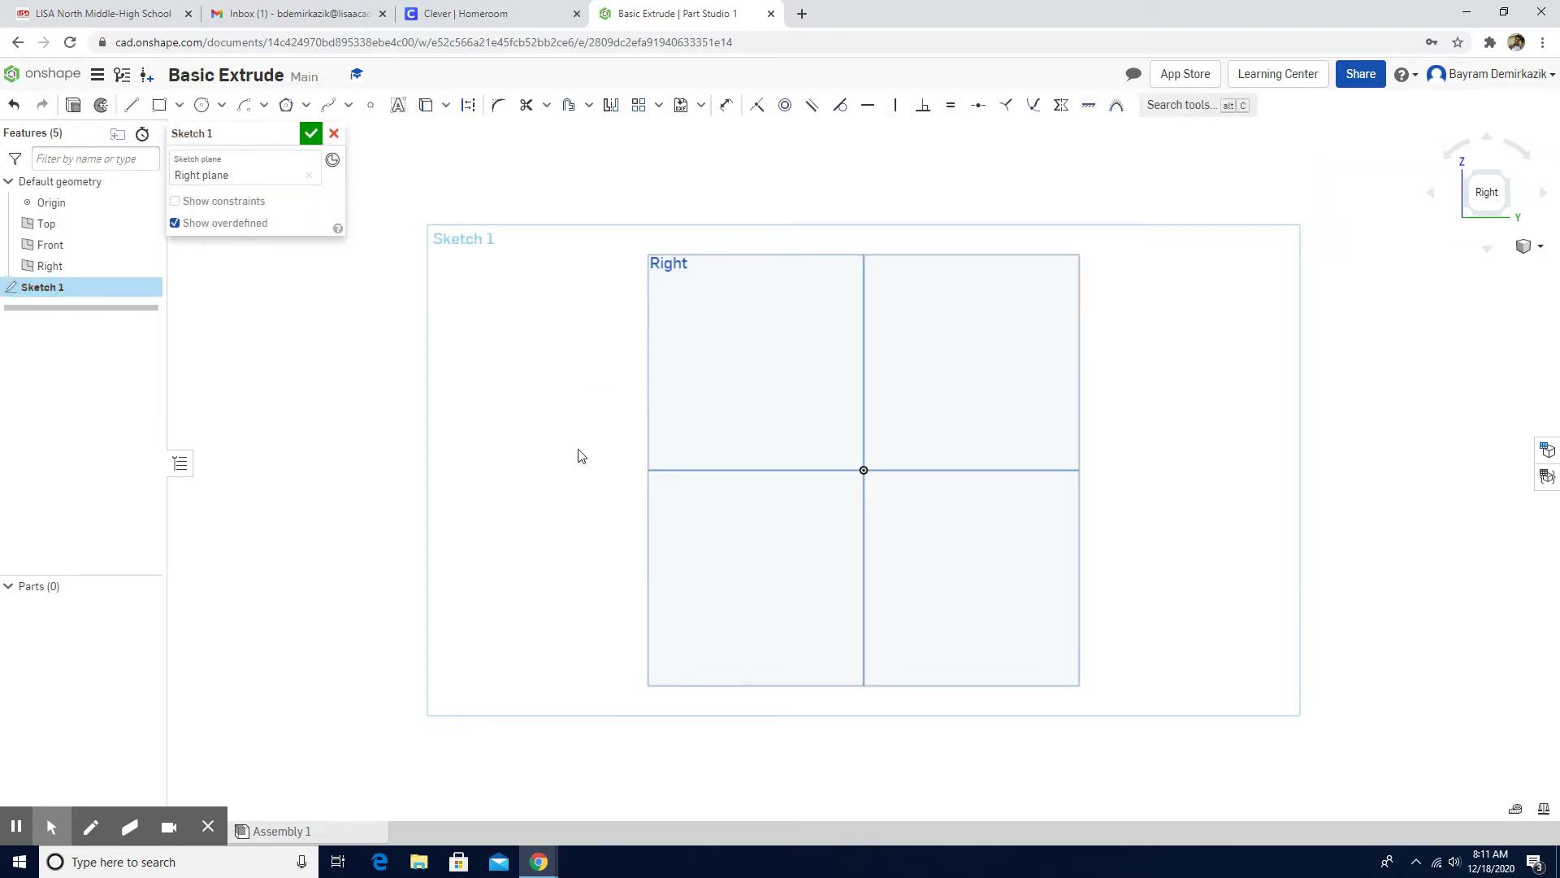
Step: Draw a centre-point semicircular arc on the origin, running from top to bottom
left_click(242, 106)
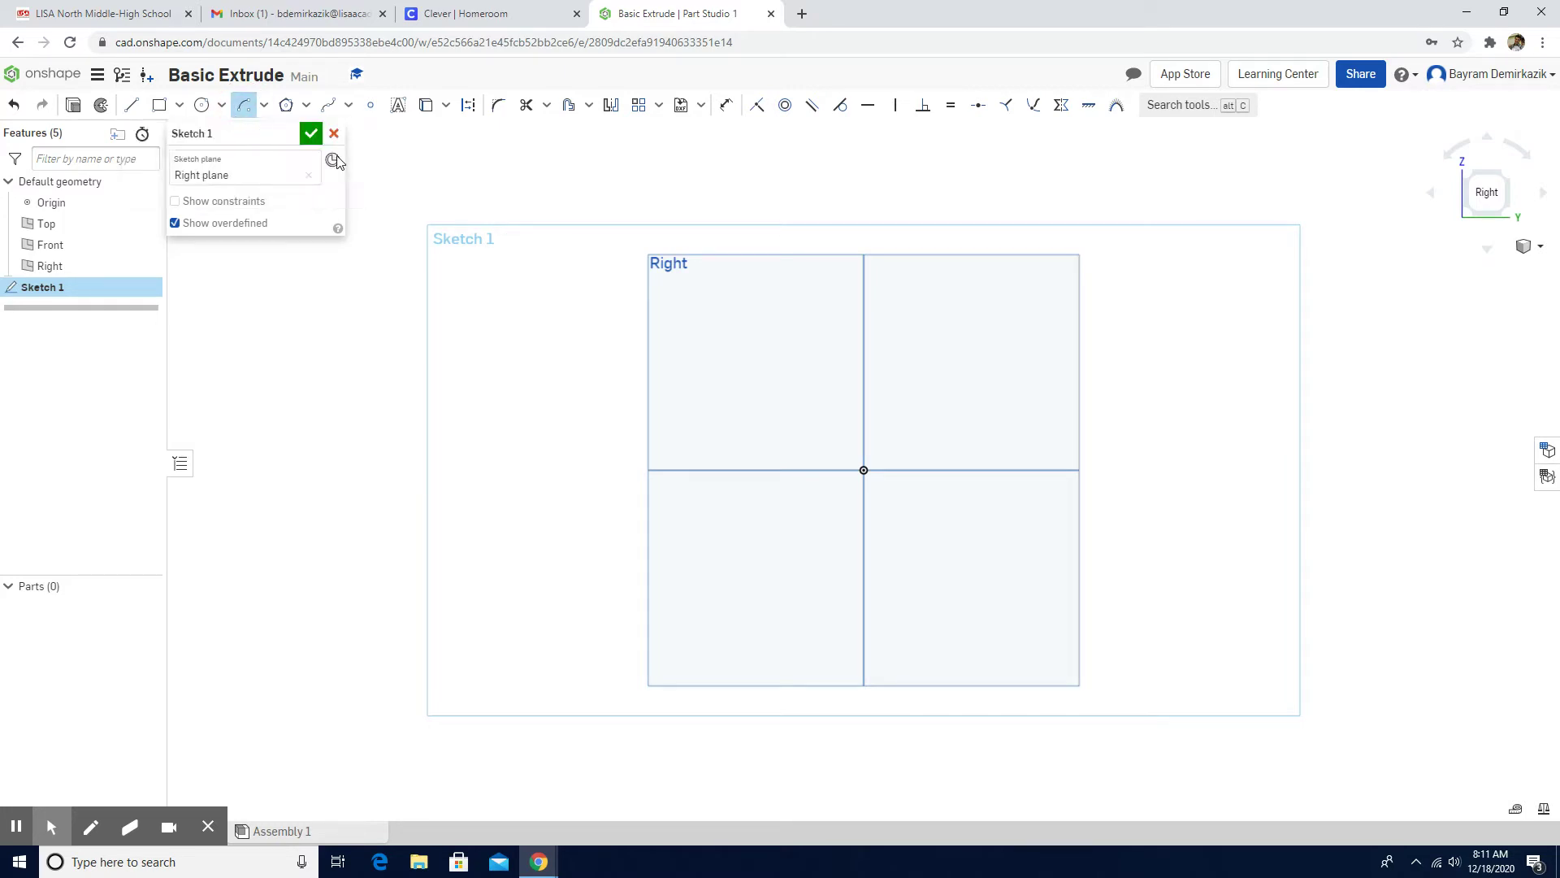
left_click(863, 469)
left_click(863, 377)
left_click(866, 562)
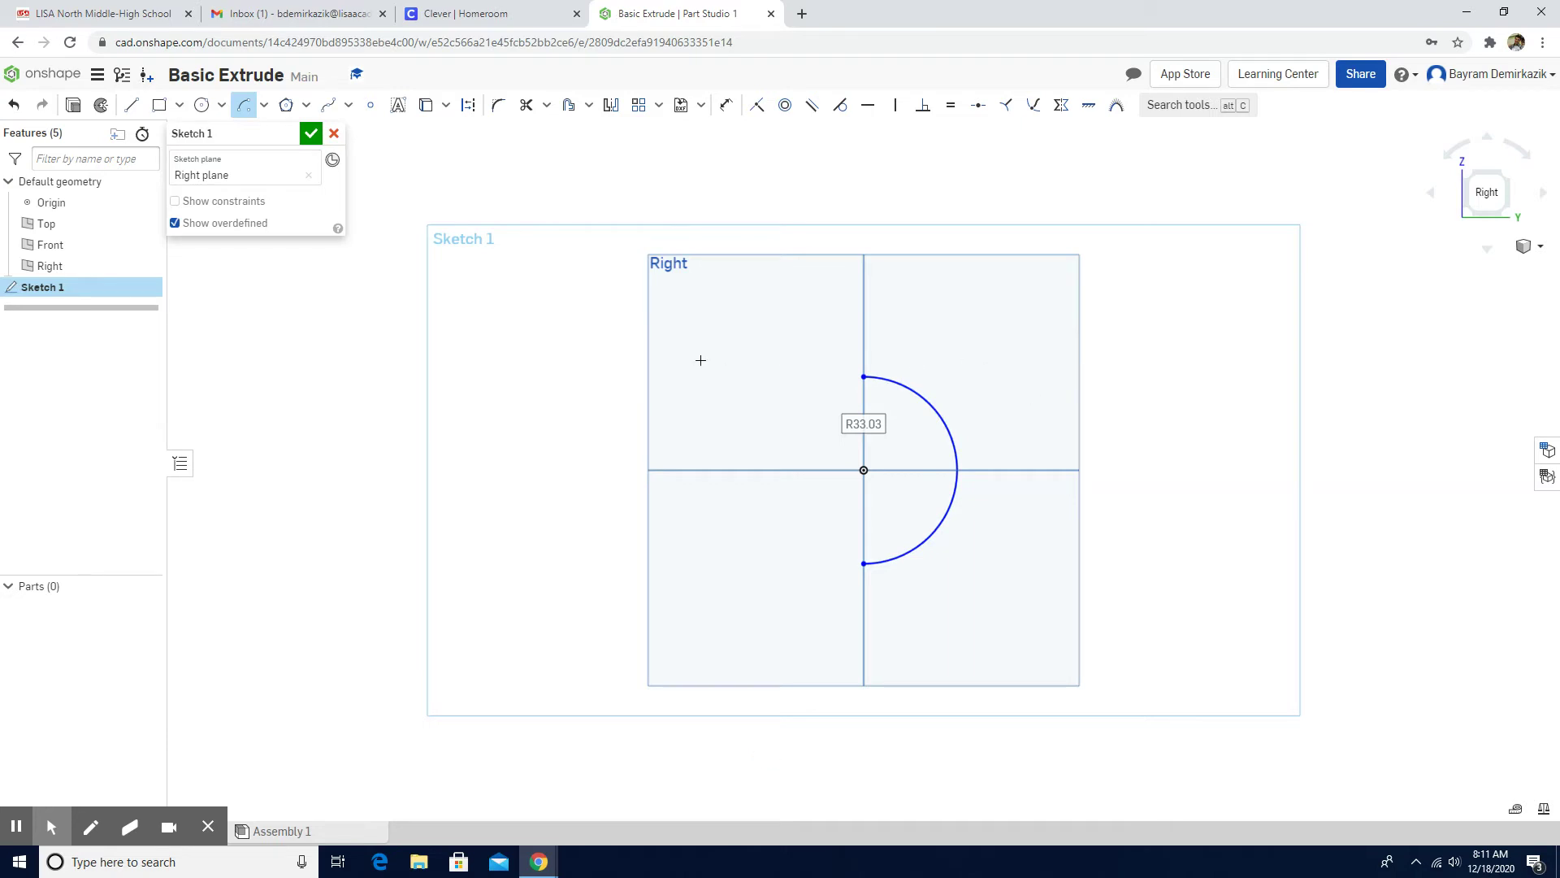
Step: Dimension the arc's radius to 30 mm
left_click(725, 104)
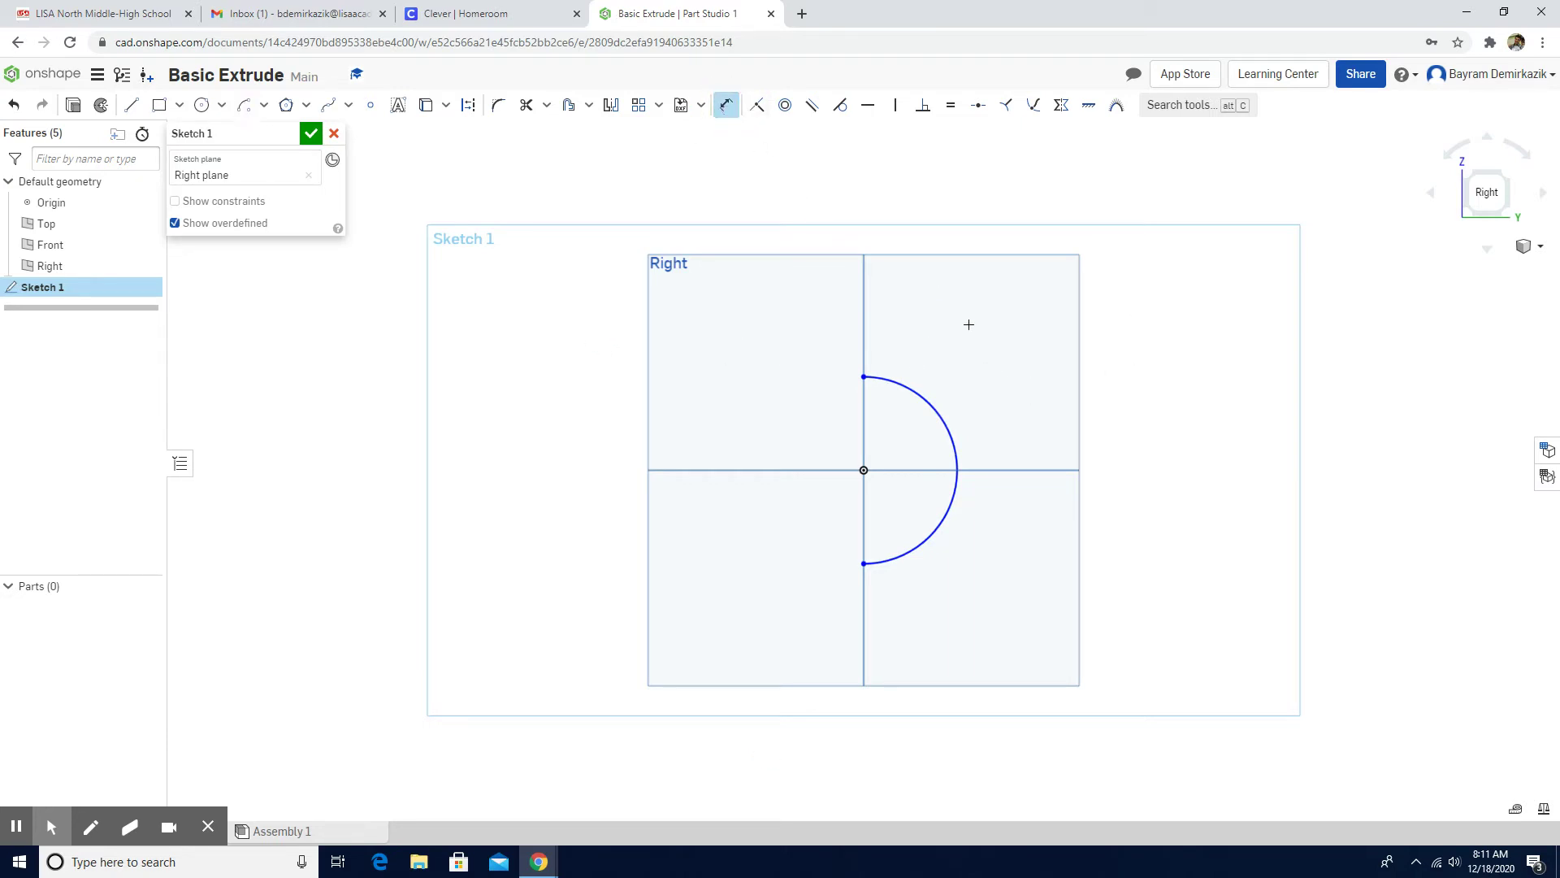
left_click(948, 428)
left_click(1014, 400)
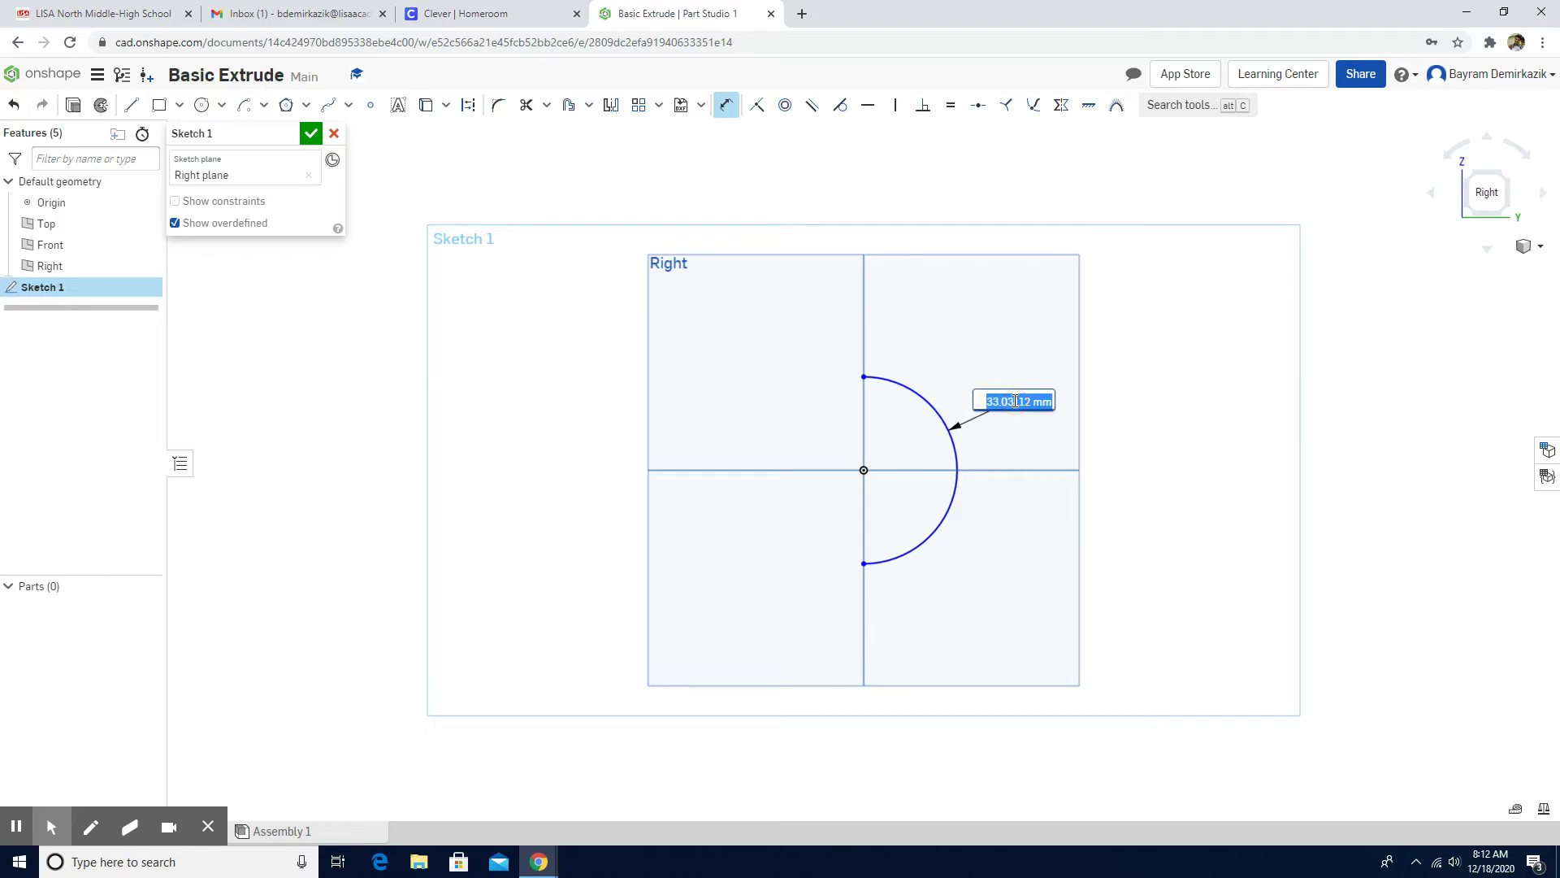
type("30")
key("Return")
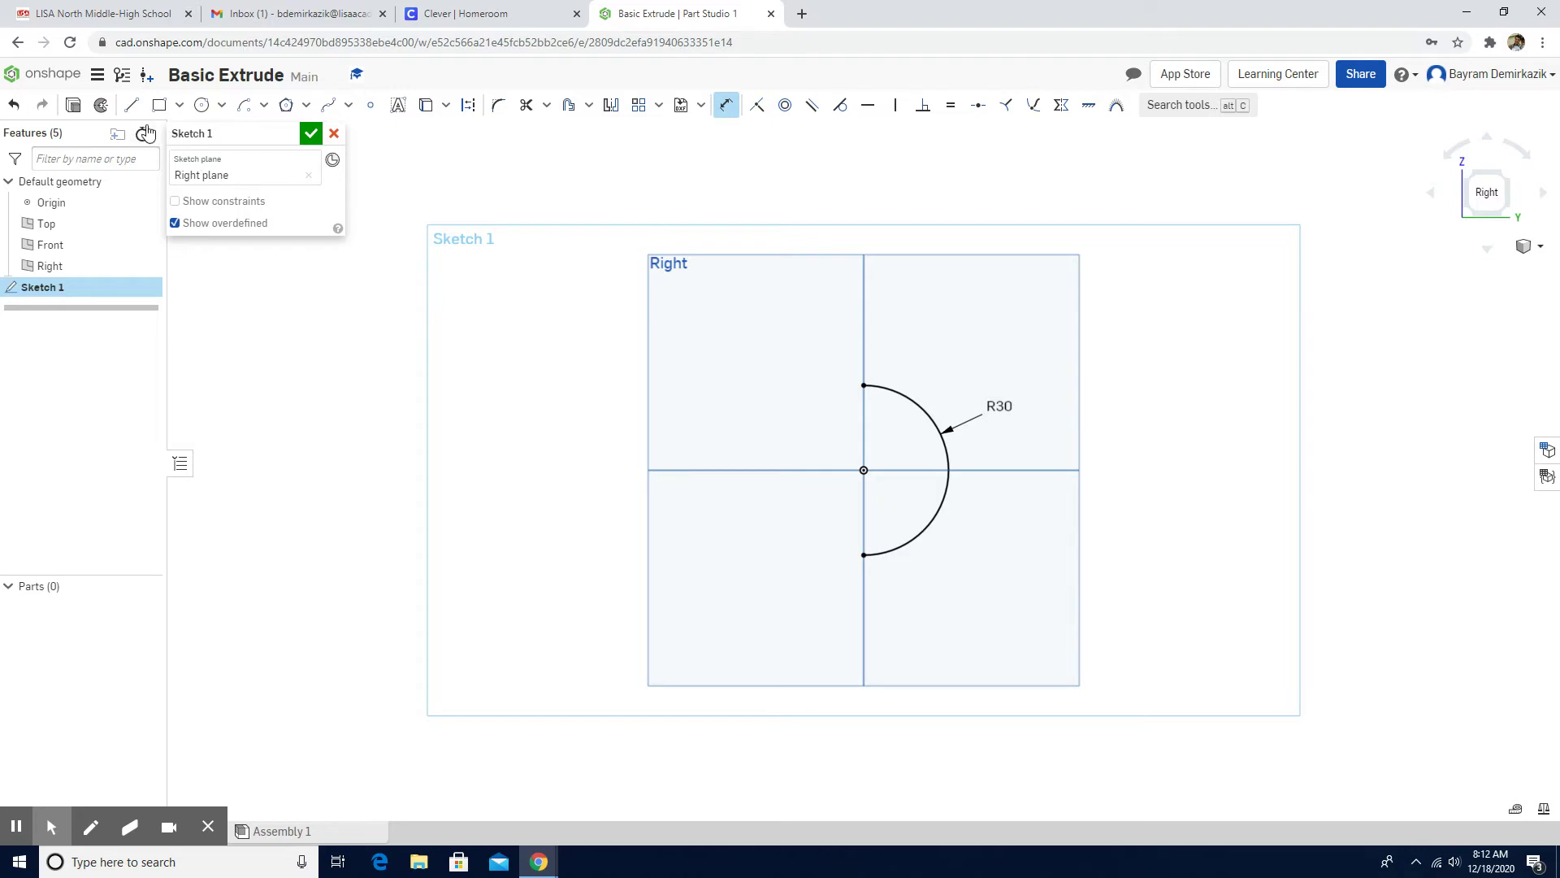
Step: Draw lines from the arc's top end leftward, down 60, and back to its bottom end
left_click(131, 105)
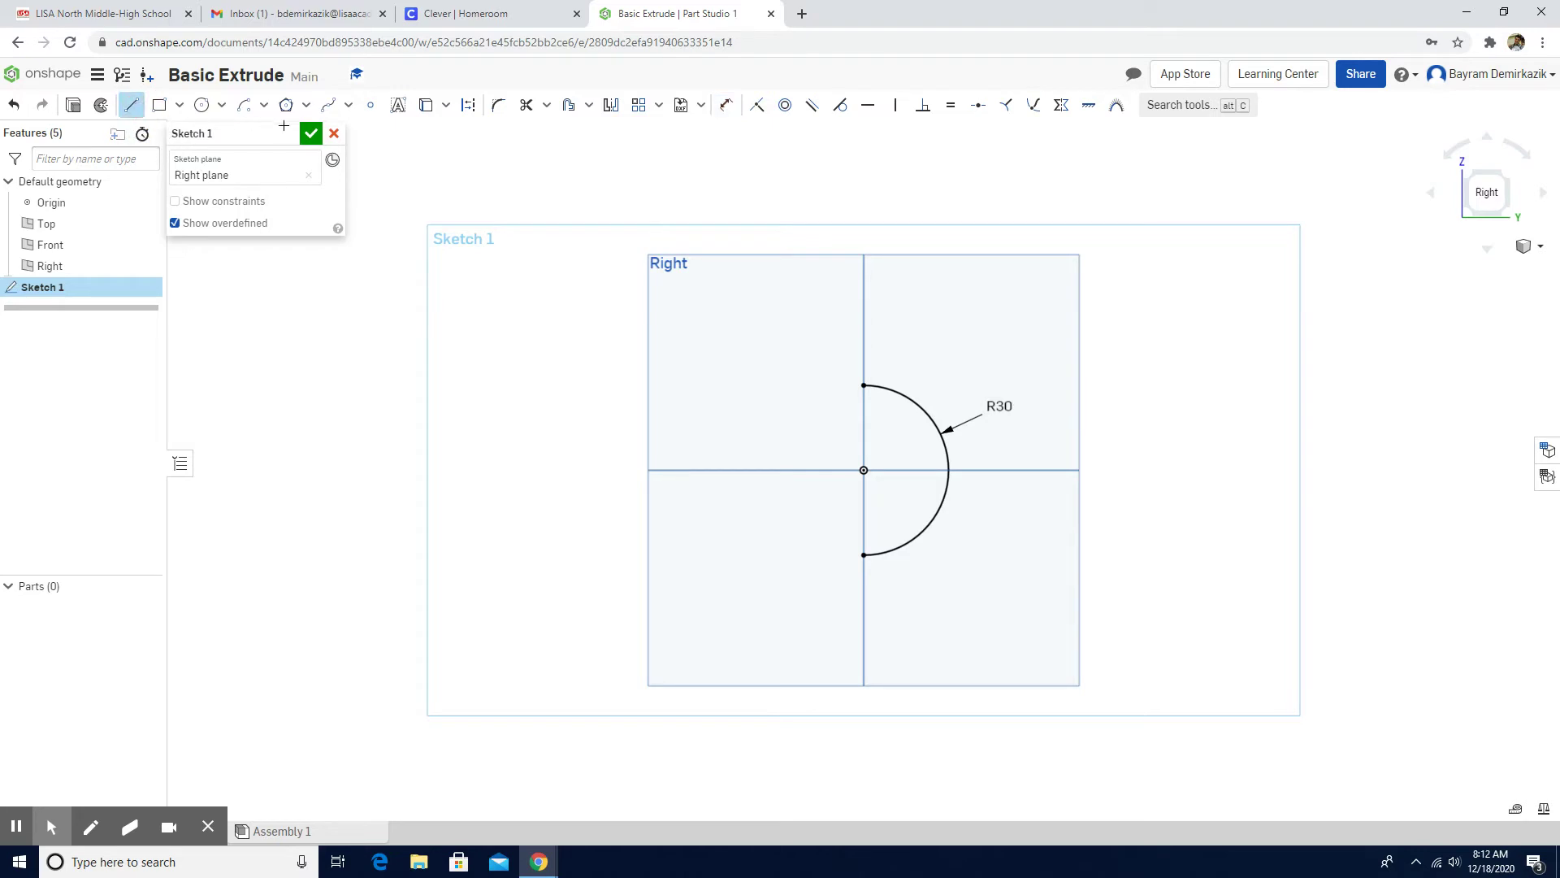
left_click(862, 383)
left_click(656, 385)
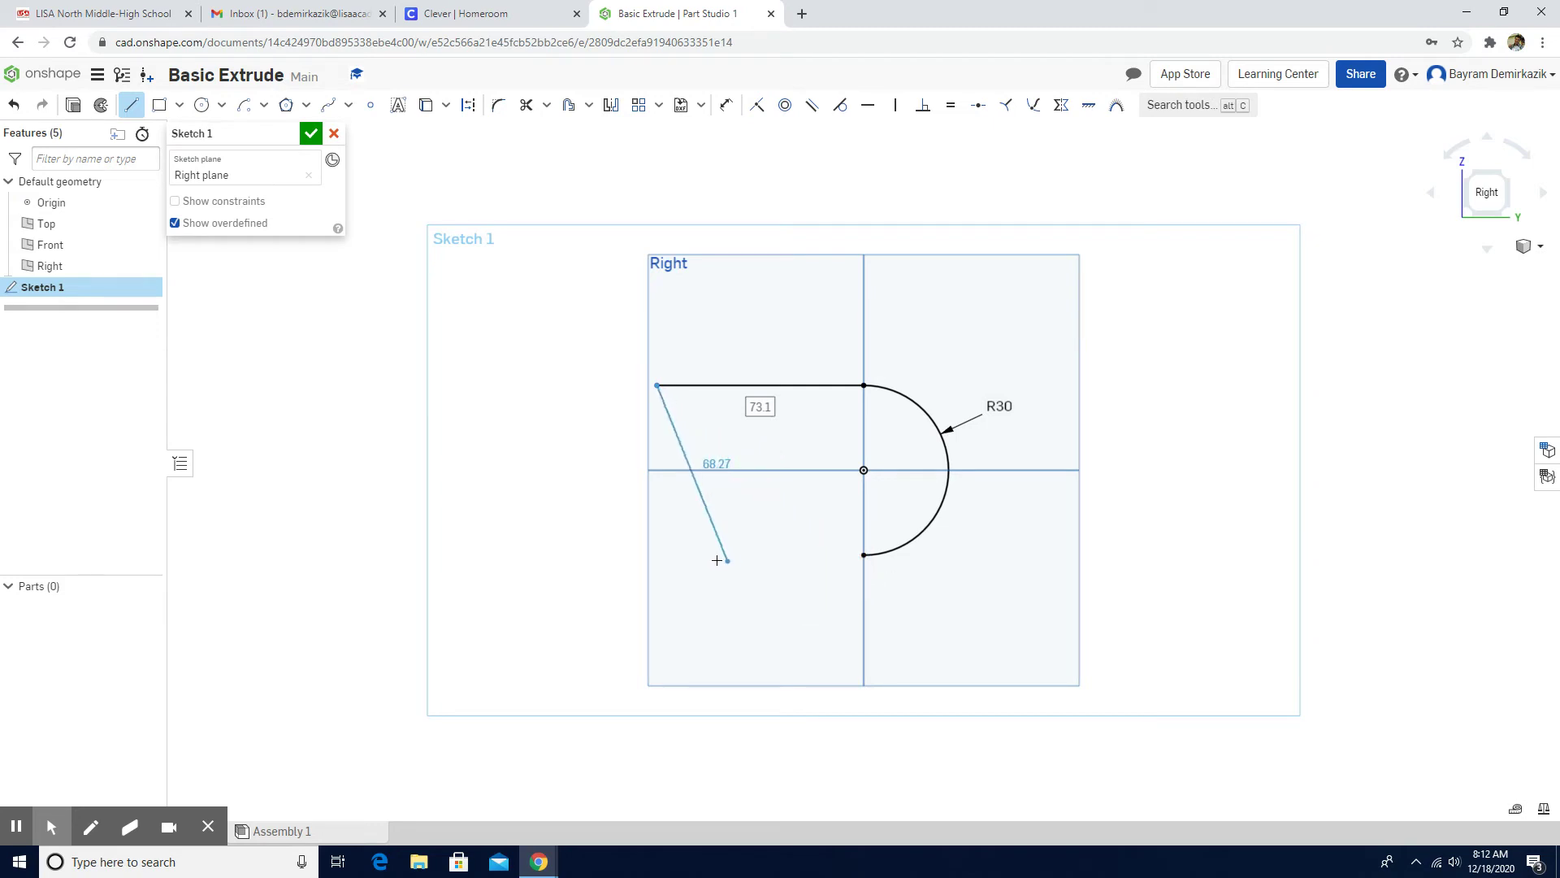
left_click(656, 556)
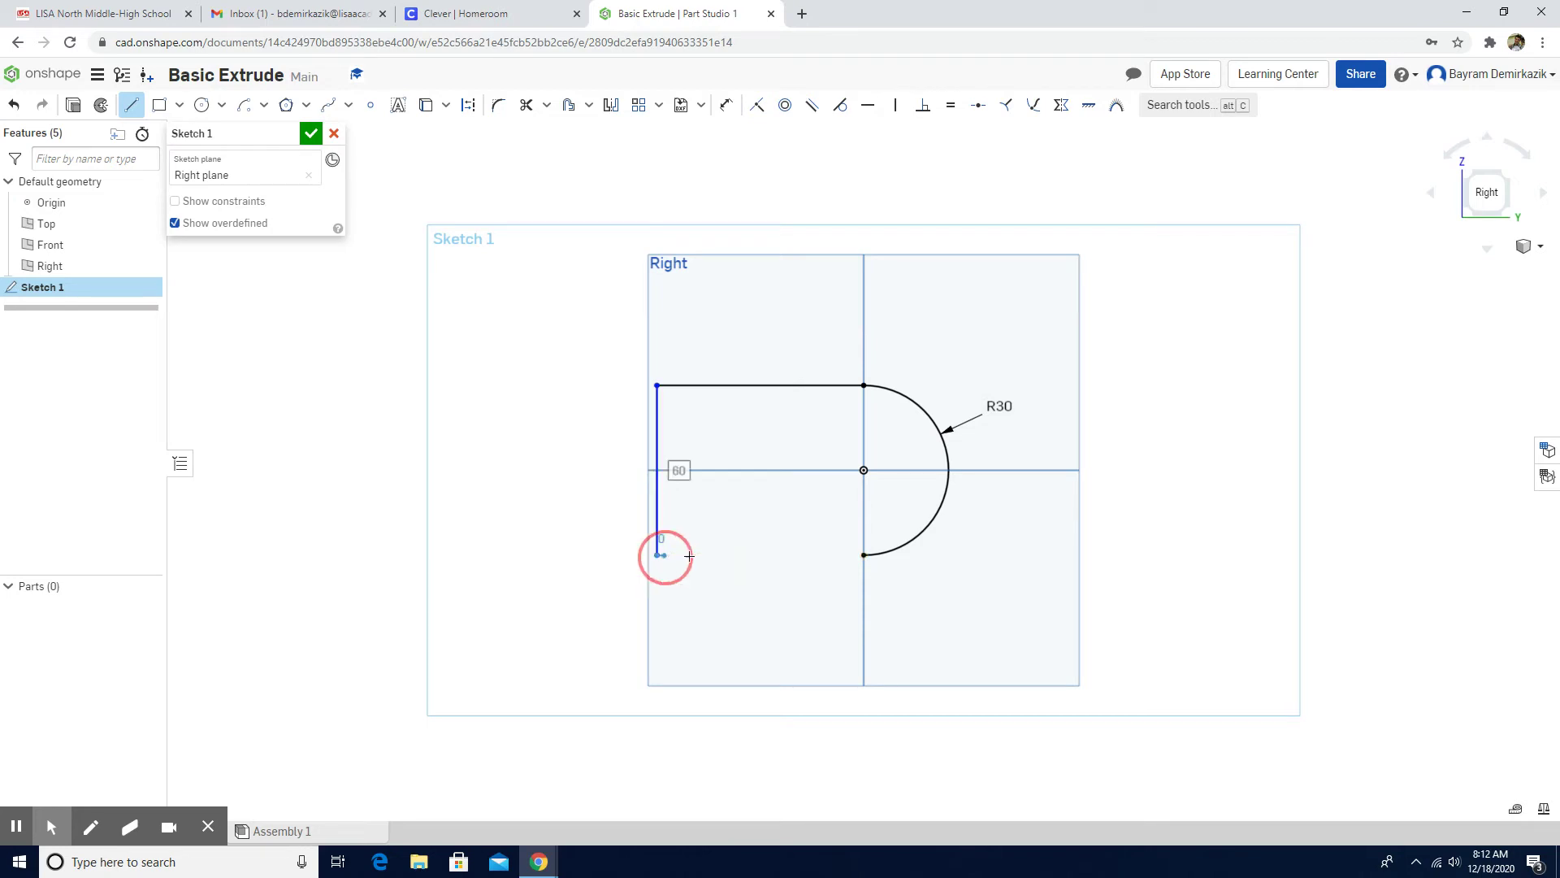
left_click(864, 554)
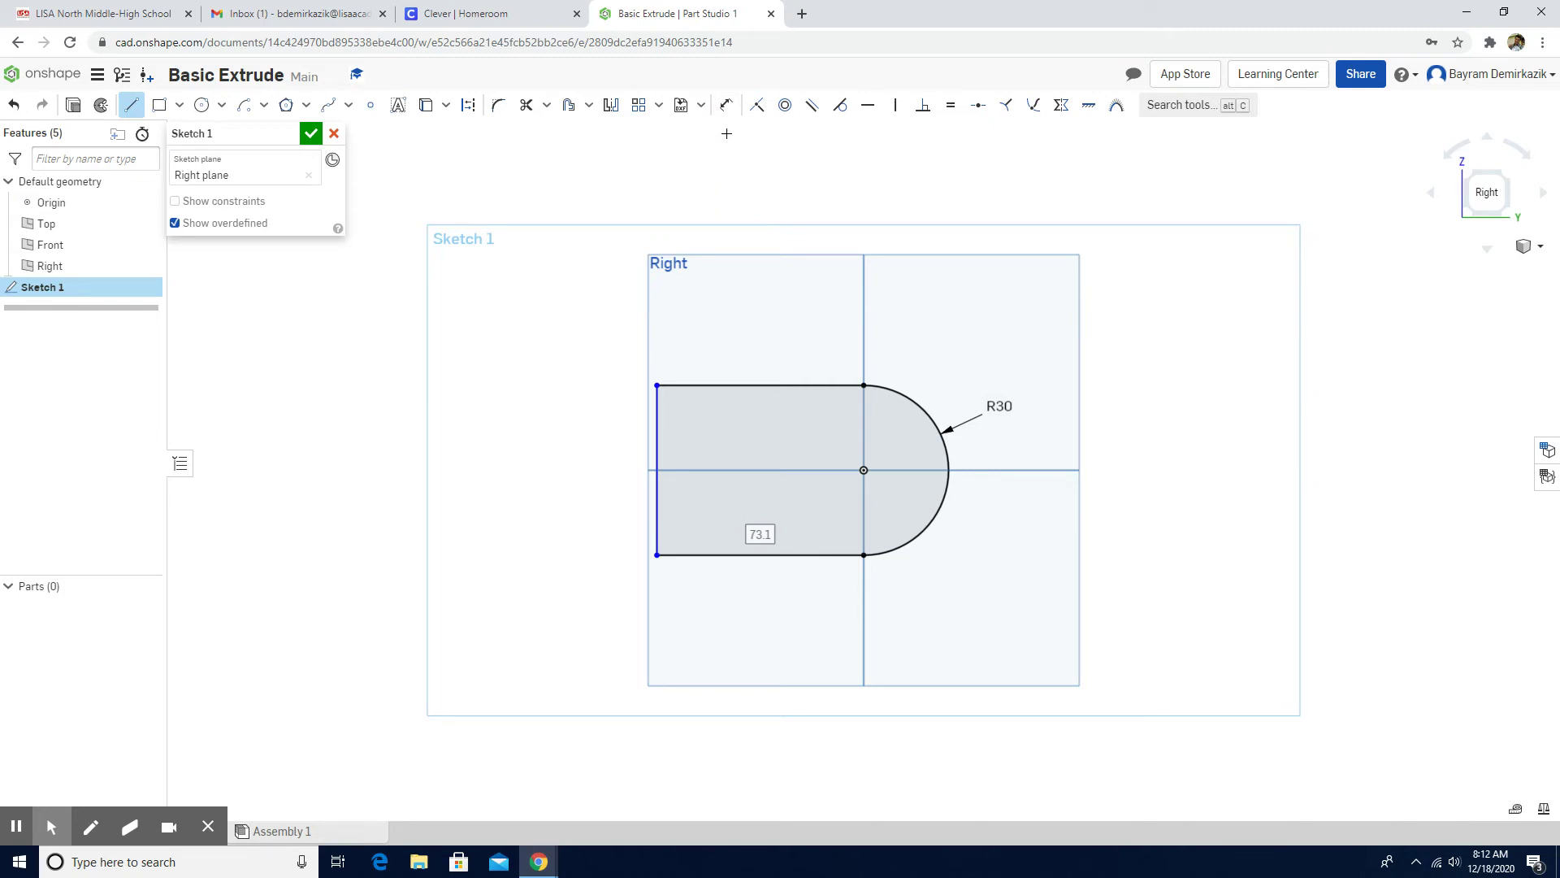
Step: Dimension the top edge to 80 mm and finish Sketch 1
key("d")
left_click(755, 385)
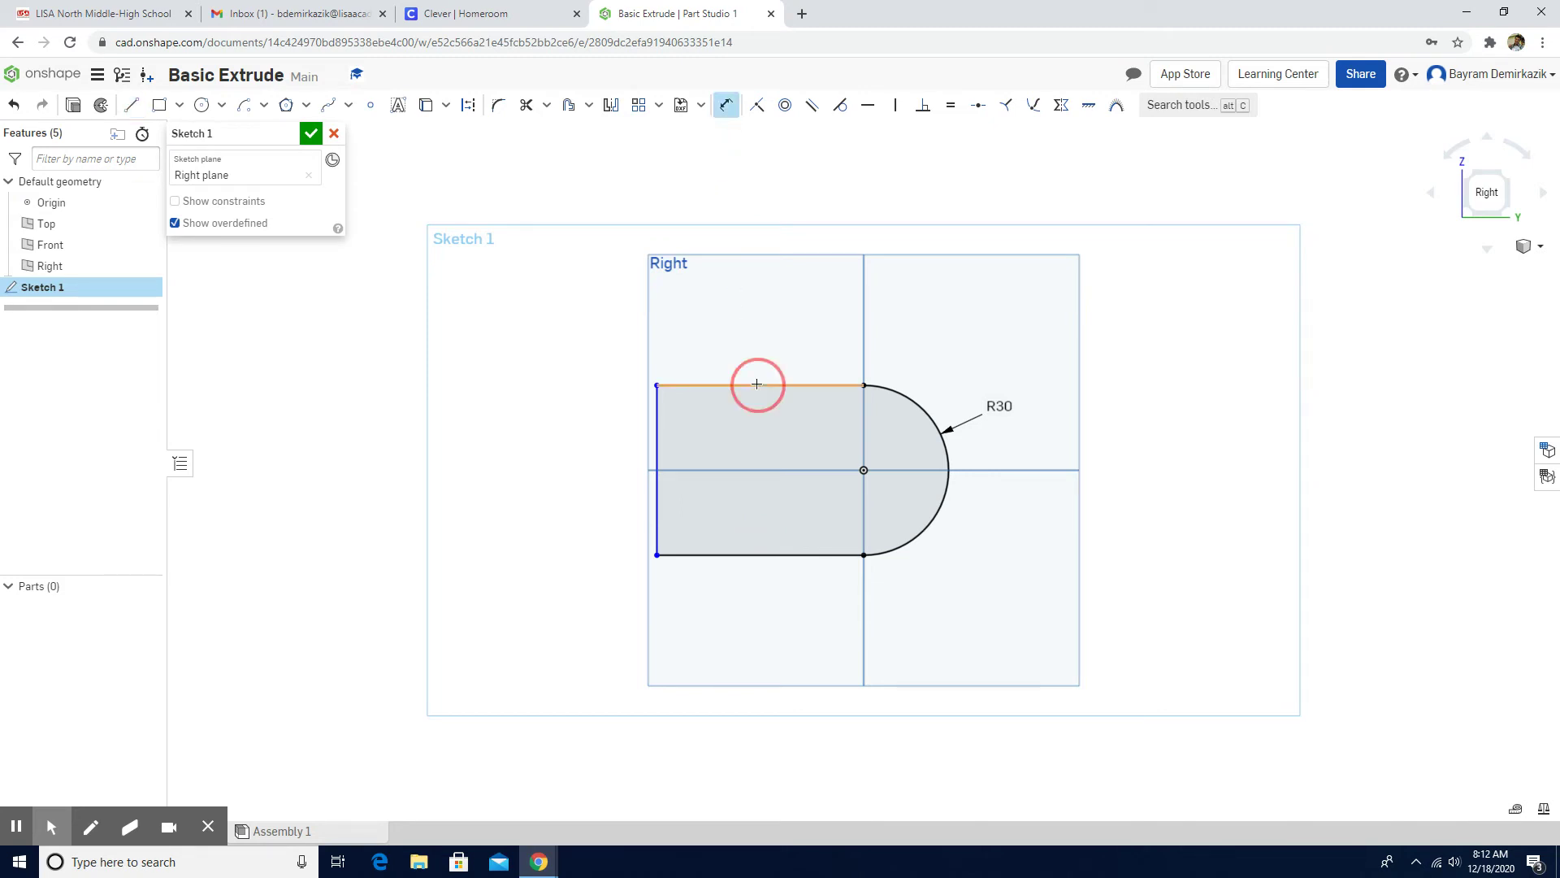
left_click(763, 311)
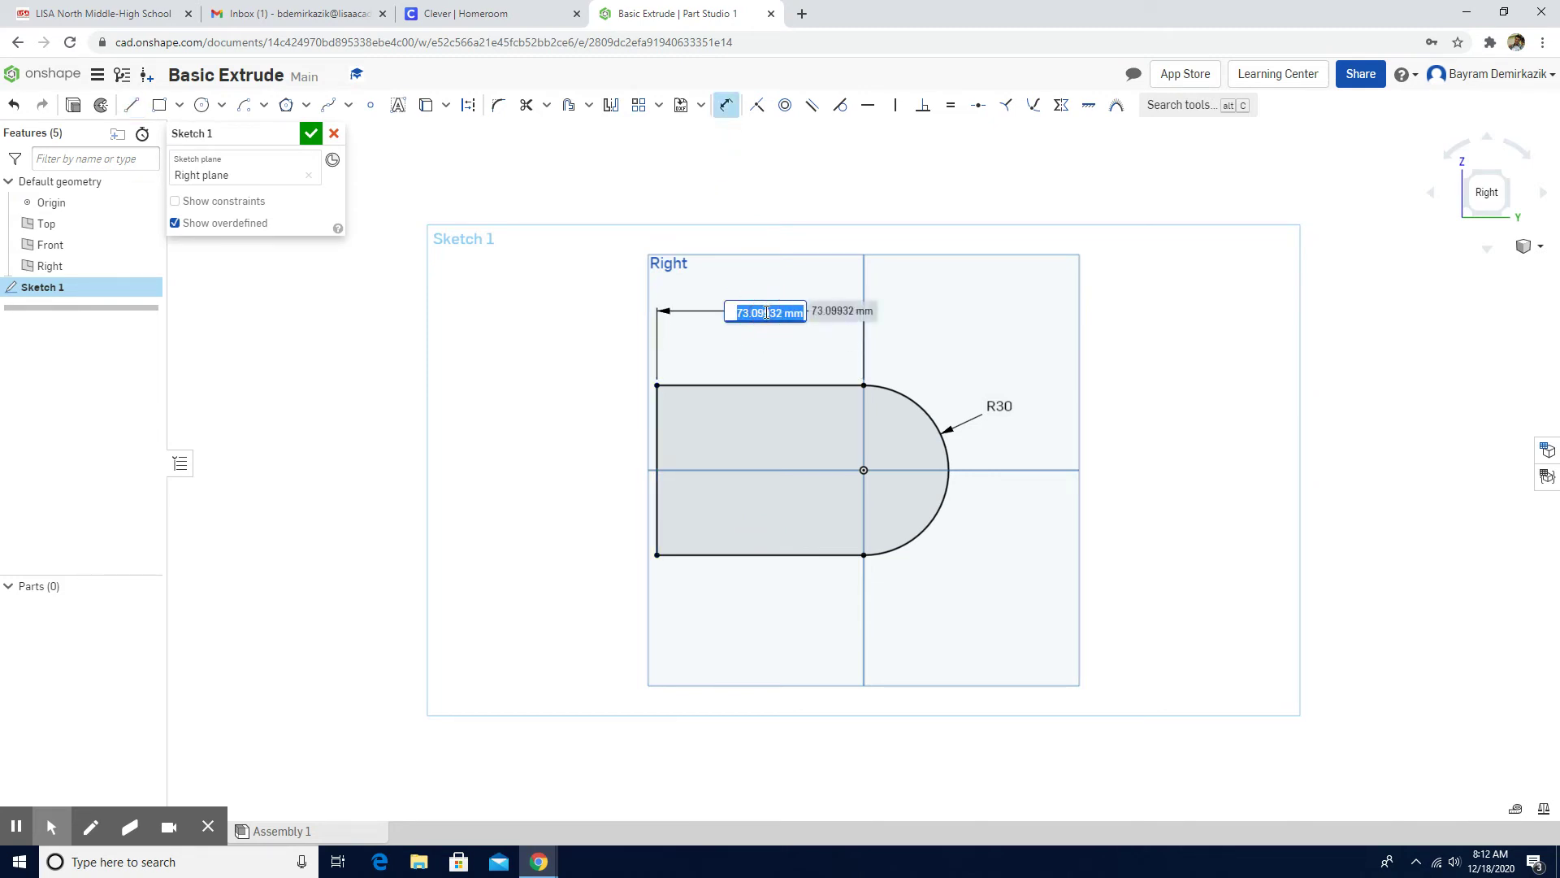
type("80")
key("Return")
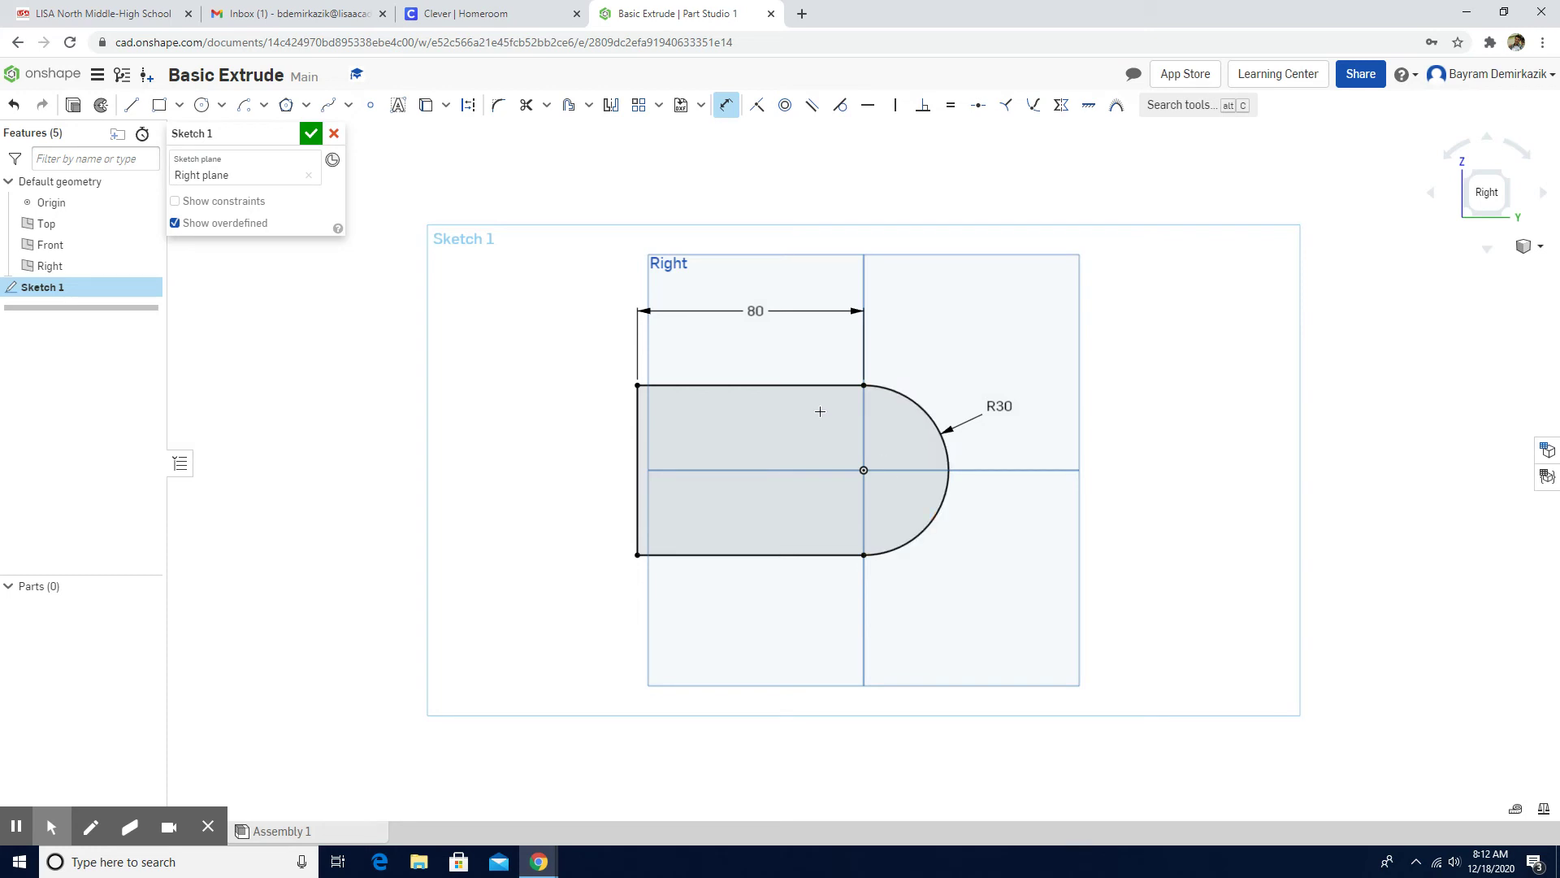
left_click(311, 135)
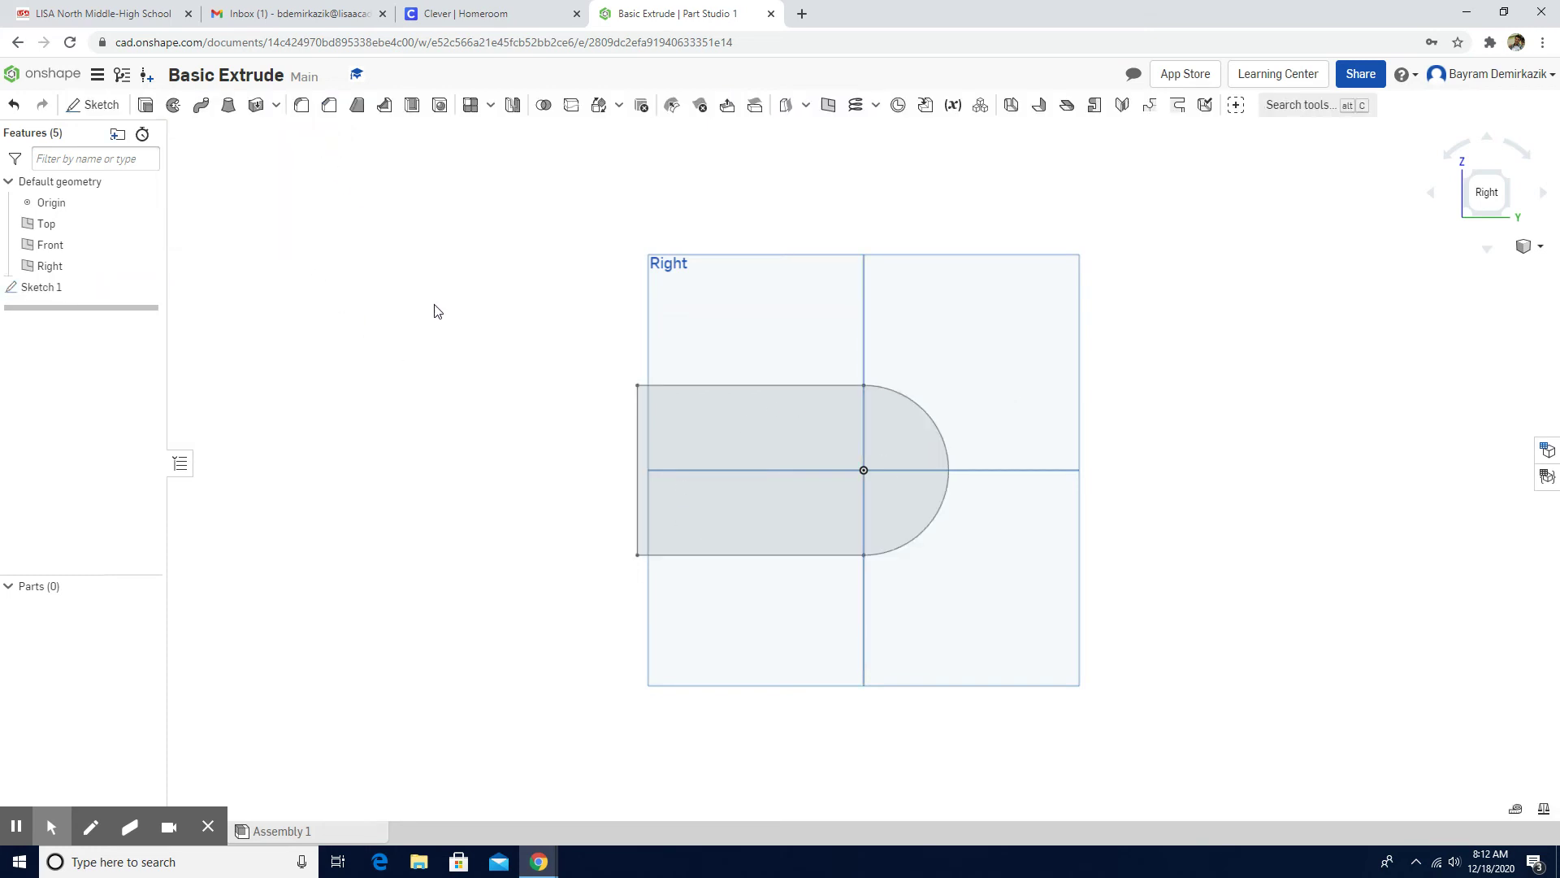
Step: Extrude the D-shaped region to a 10 mm blind depth, creating Part 1
left_click(687, 426)
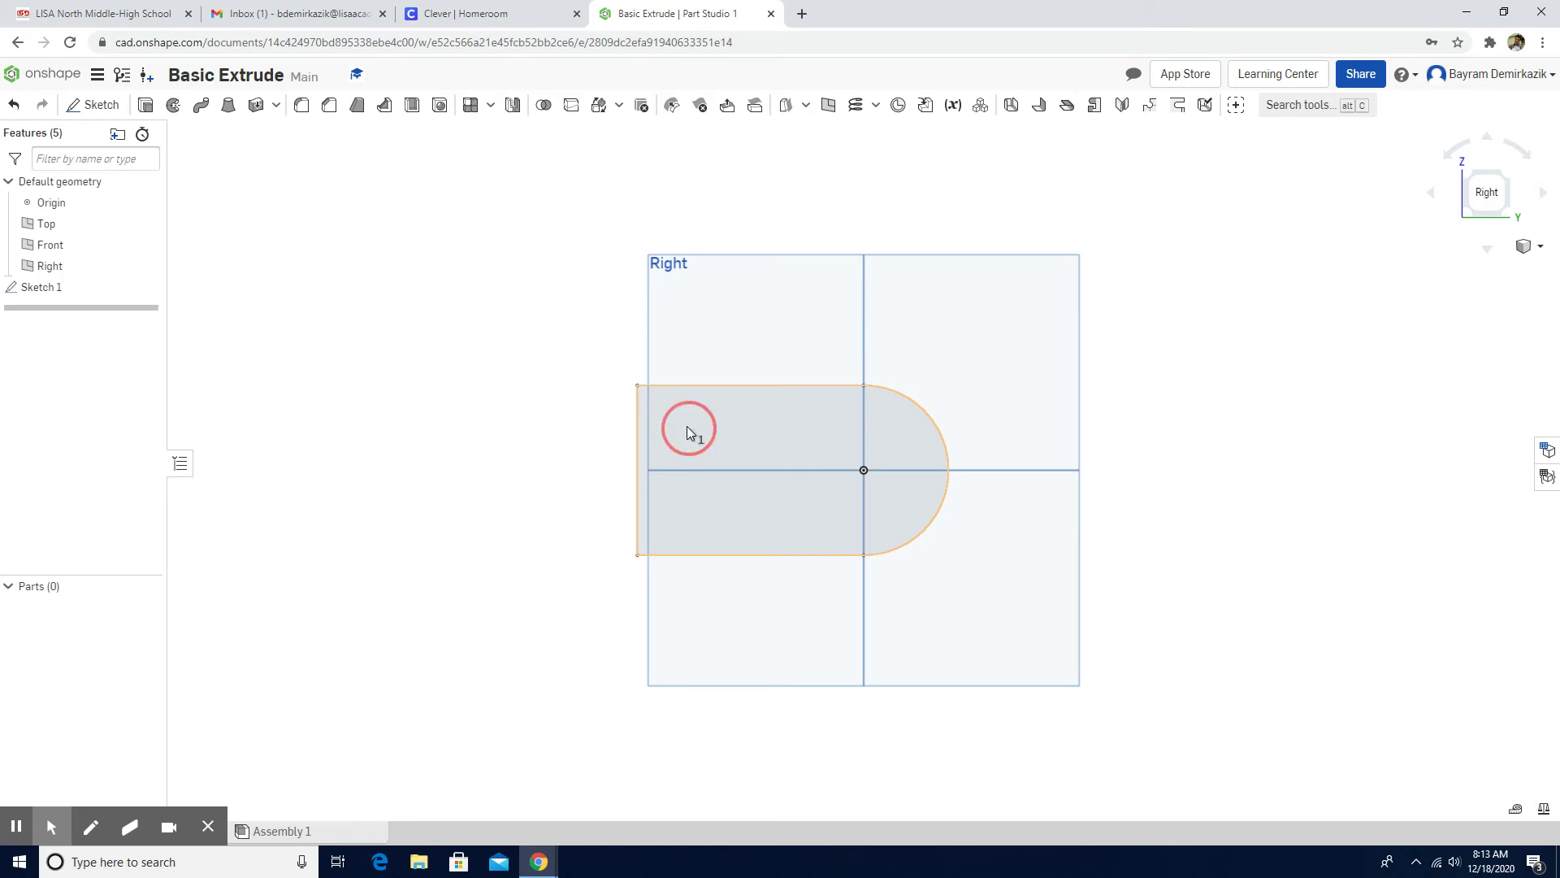
left_click(145, 108)
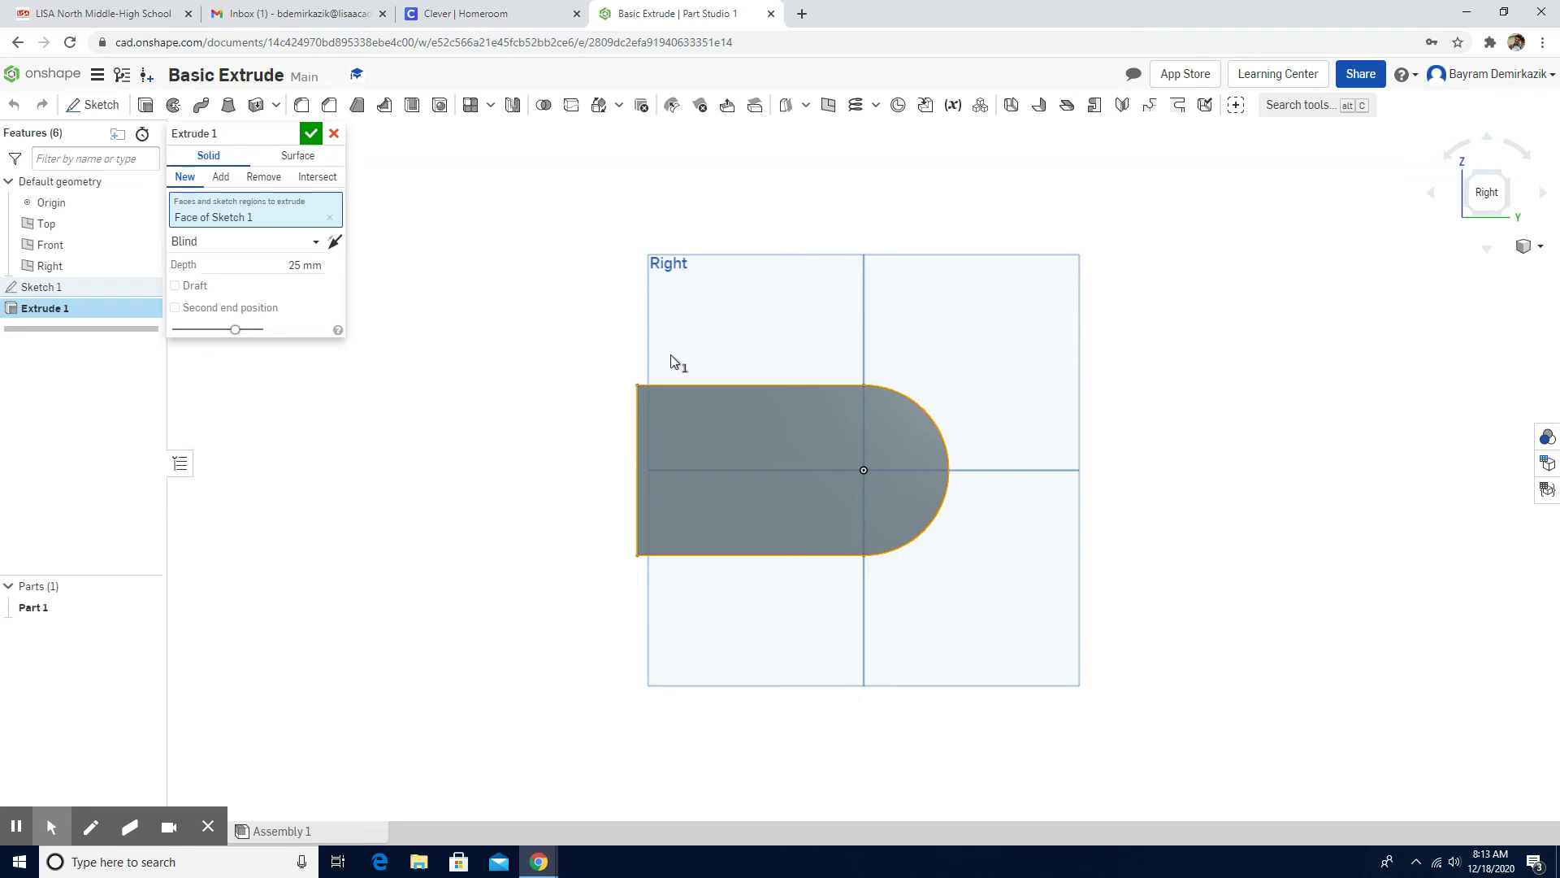
left_click(298, 265)
type("10")
left_click(309, 133)
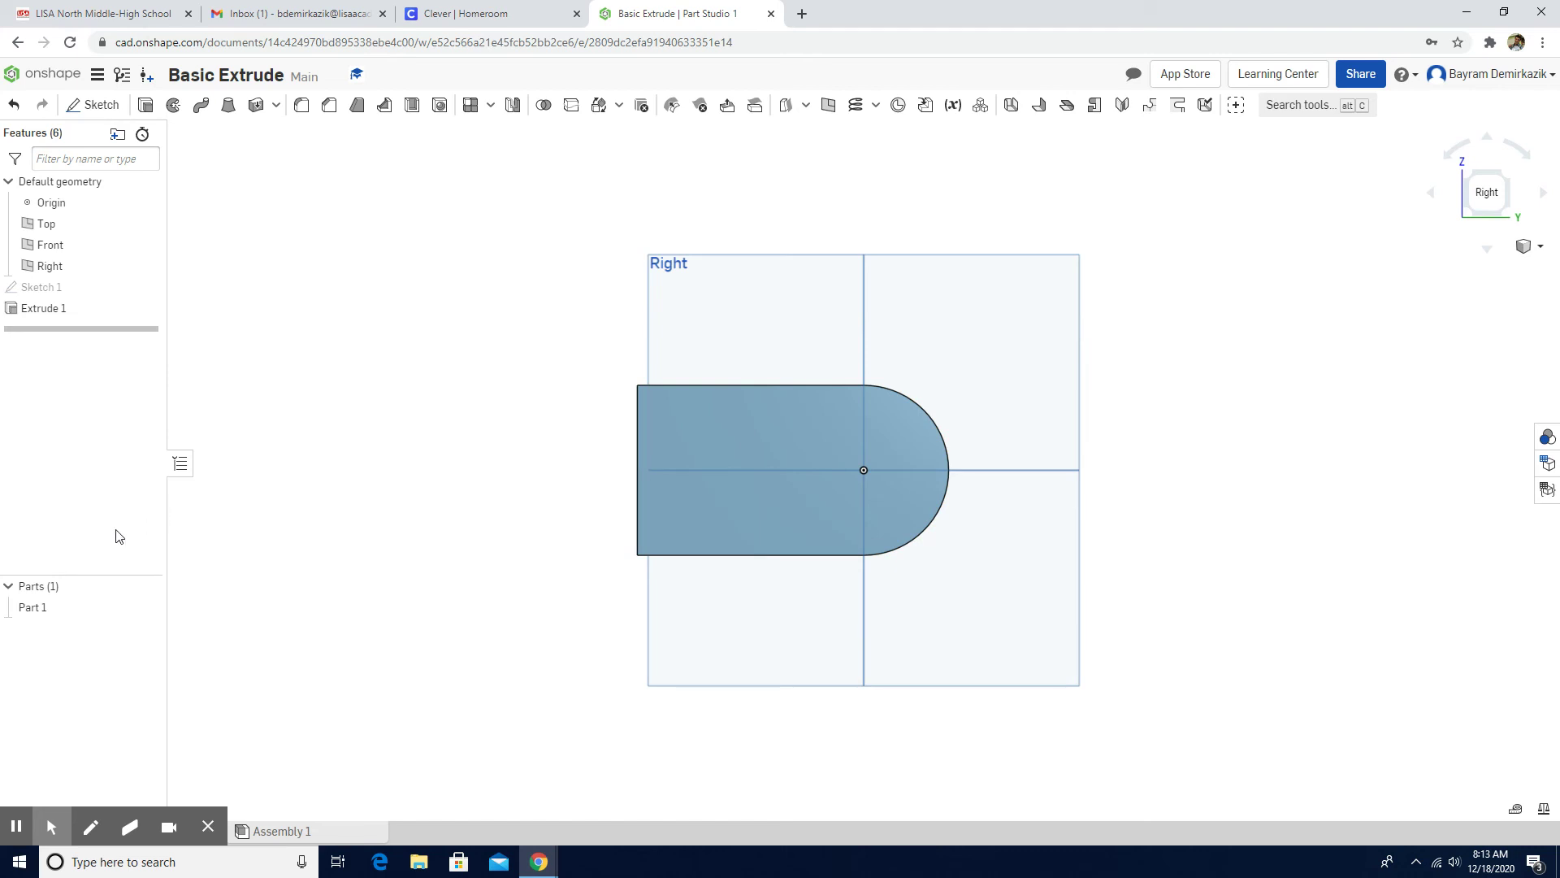
Step: Assign Carbon Steel to Part 1, found by searching 'carbon'
left_click(42, 611)
right_click(40, 608)
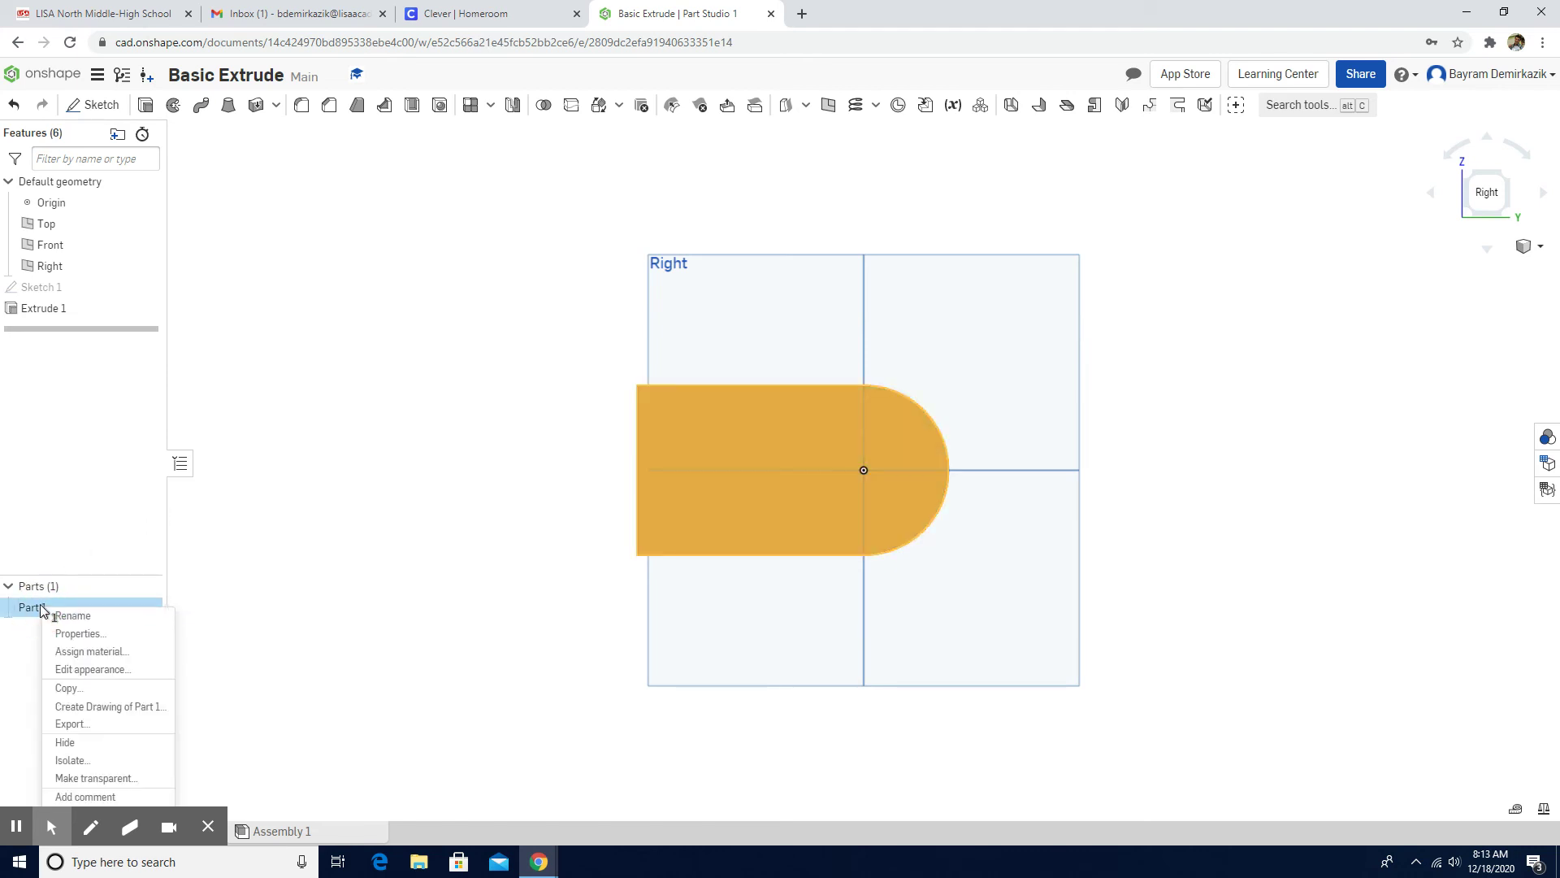
left_click(71, 651)
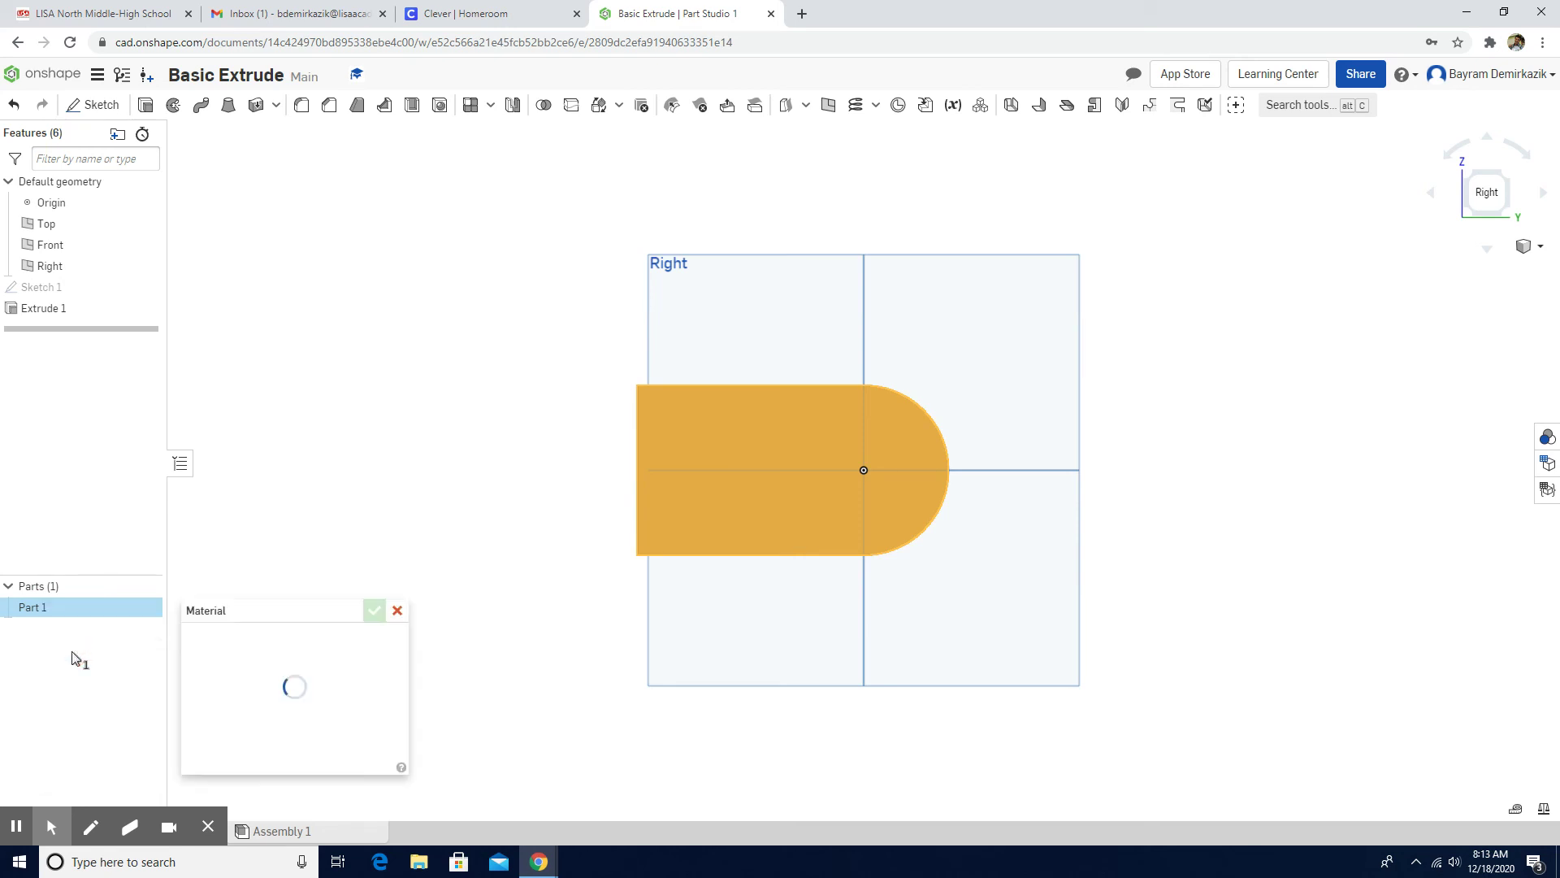
left_click(228, 696)
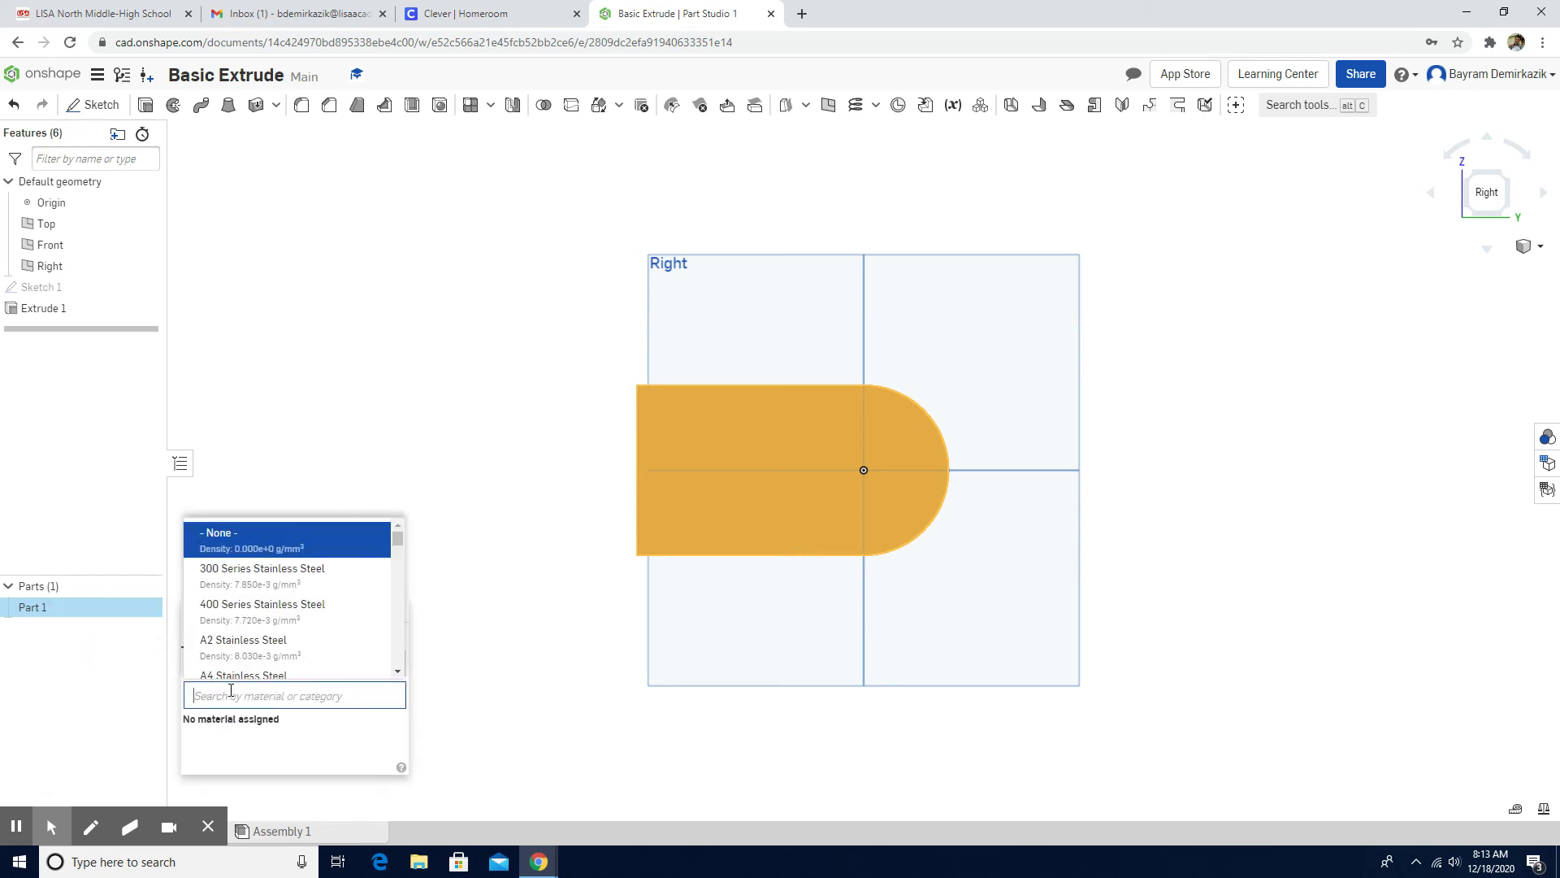
type("carbon")
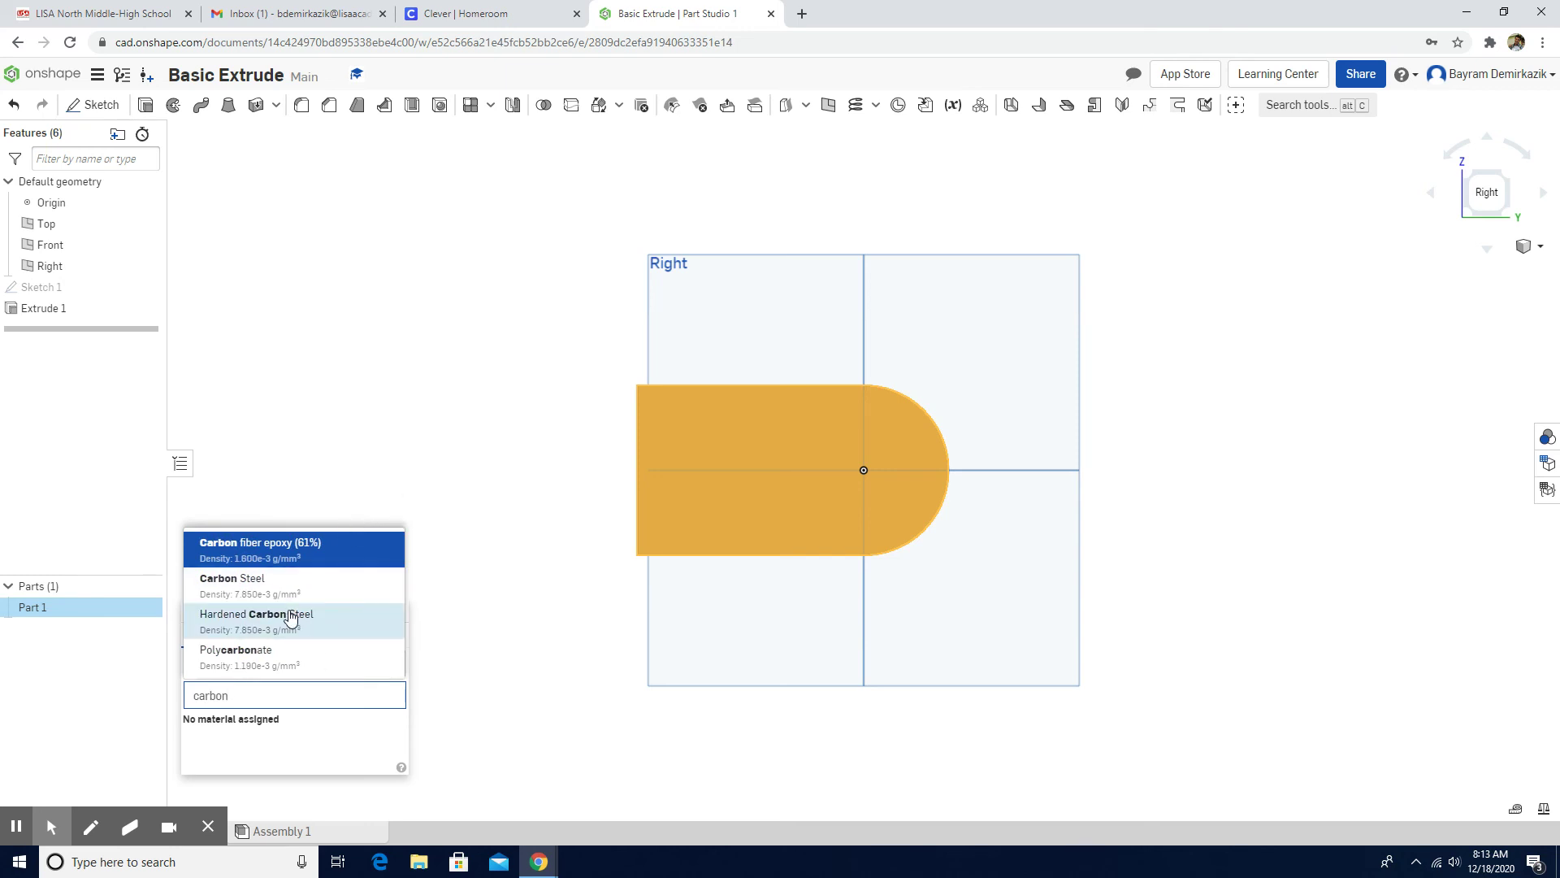
left_click(279, 585)
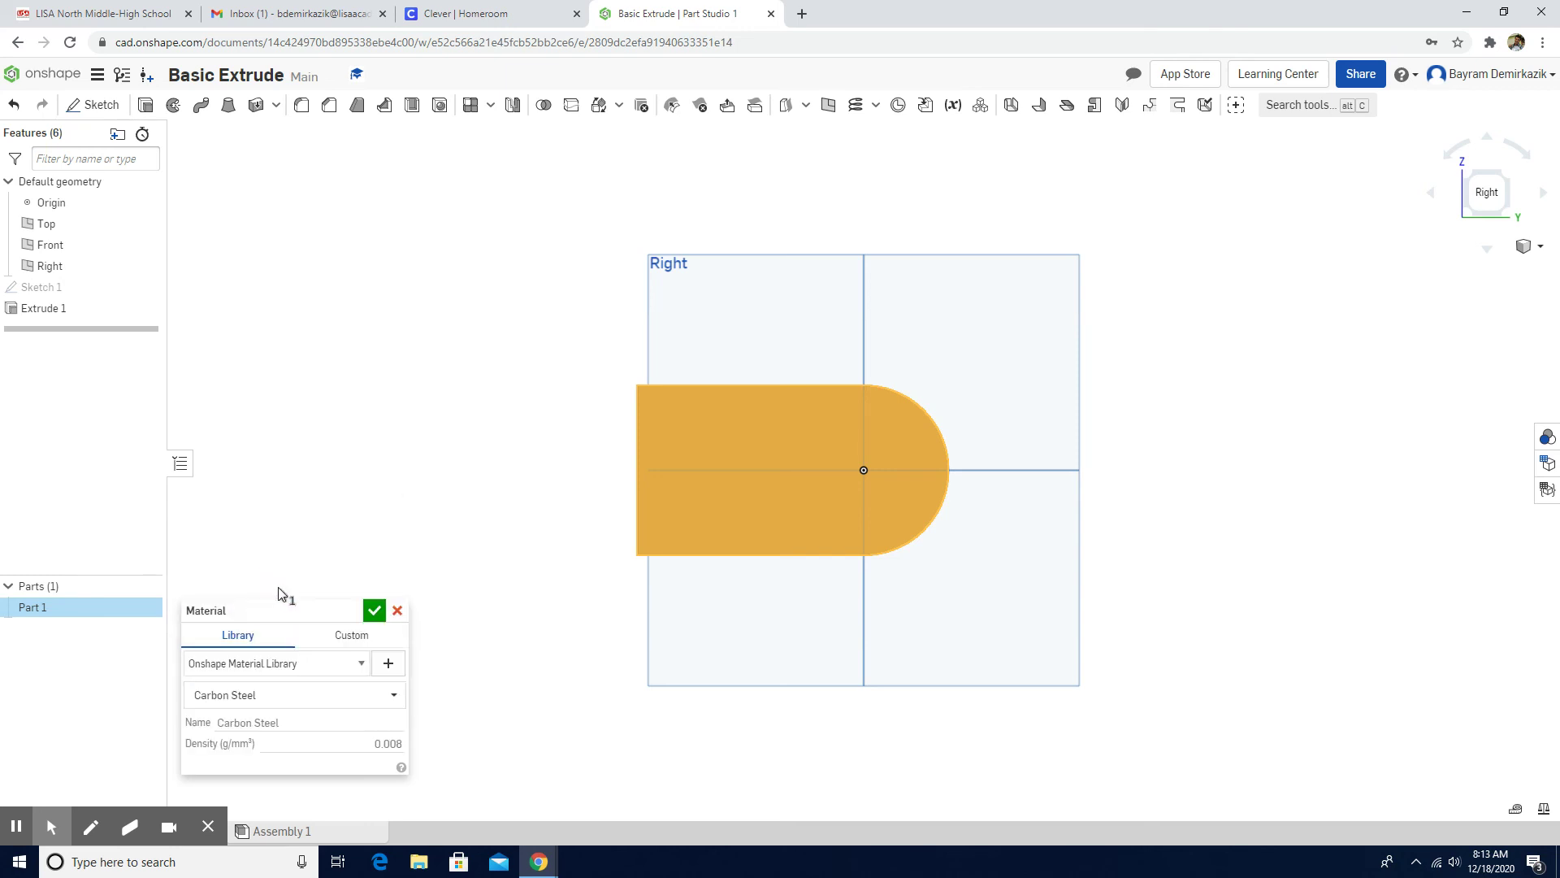
left_click(374, 610)
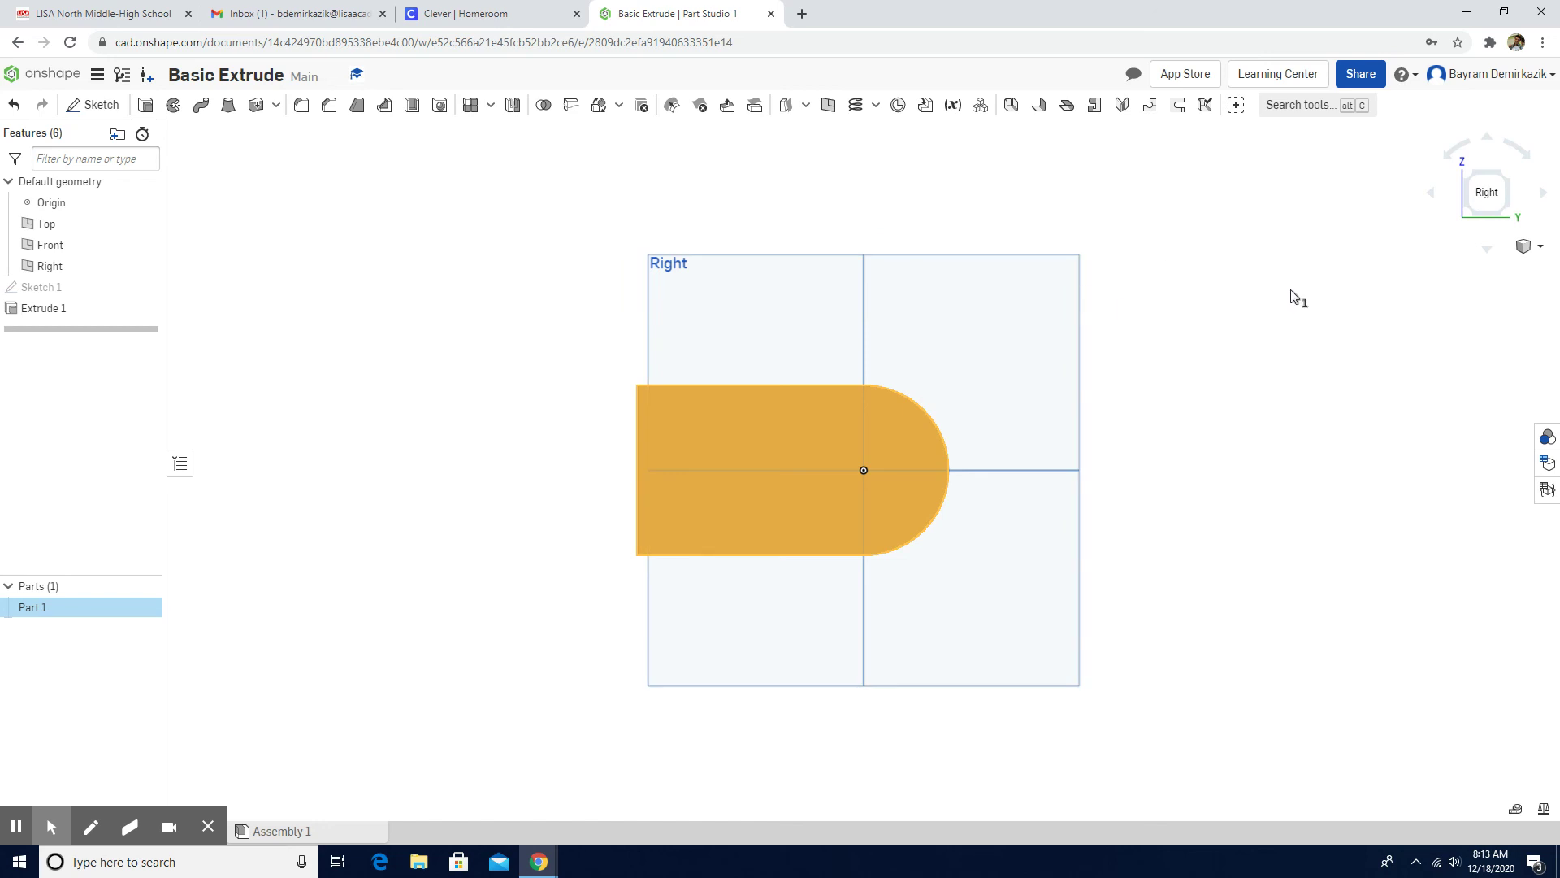
Step: Switch to isometric view and show Part 1's mass properties: 487.777 g, 62137.17 mm³
left_click(1539, 252)
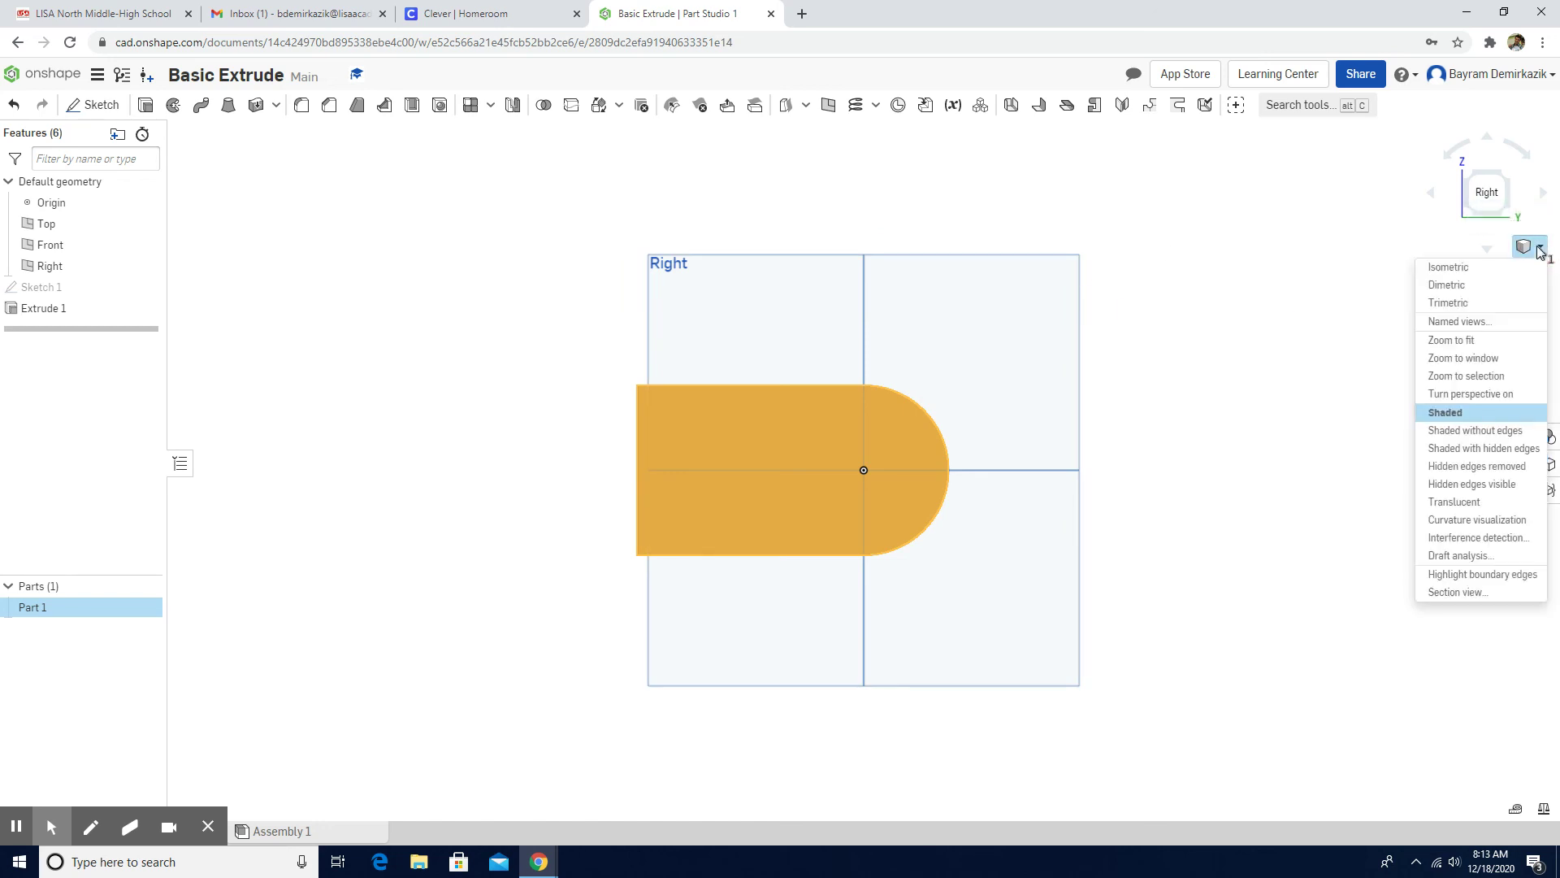
left_click(1495, 265)
left_click(1073, 374)
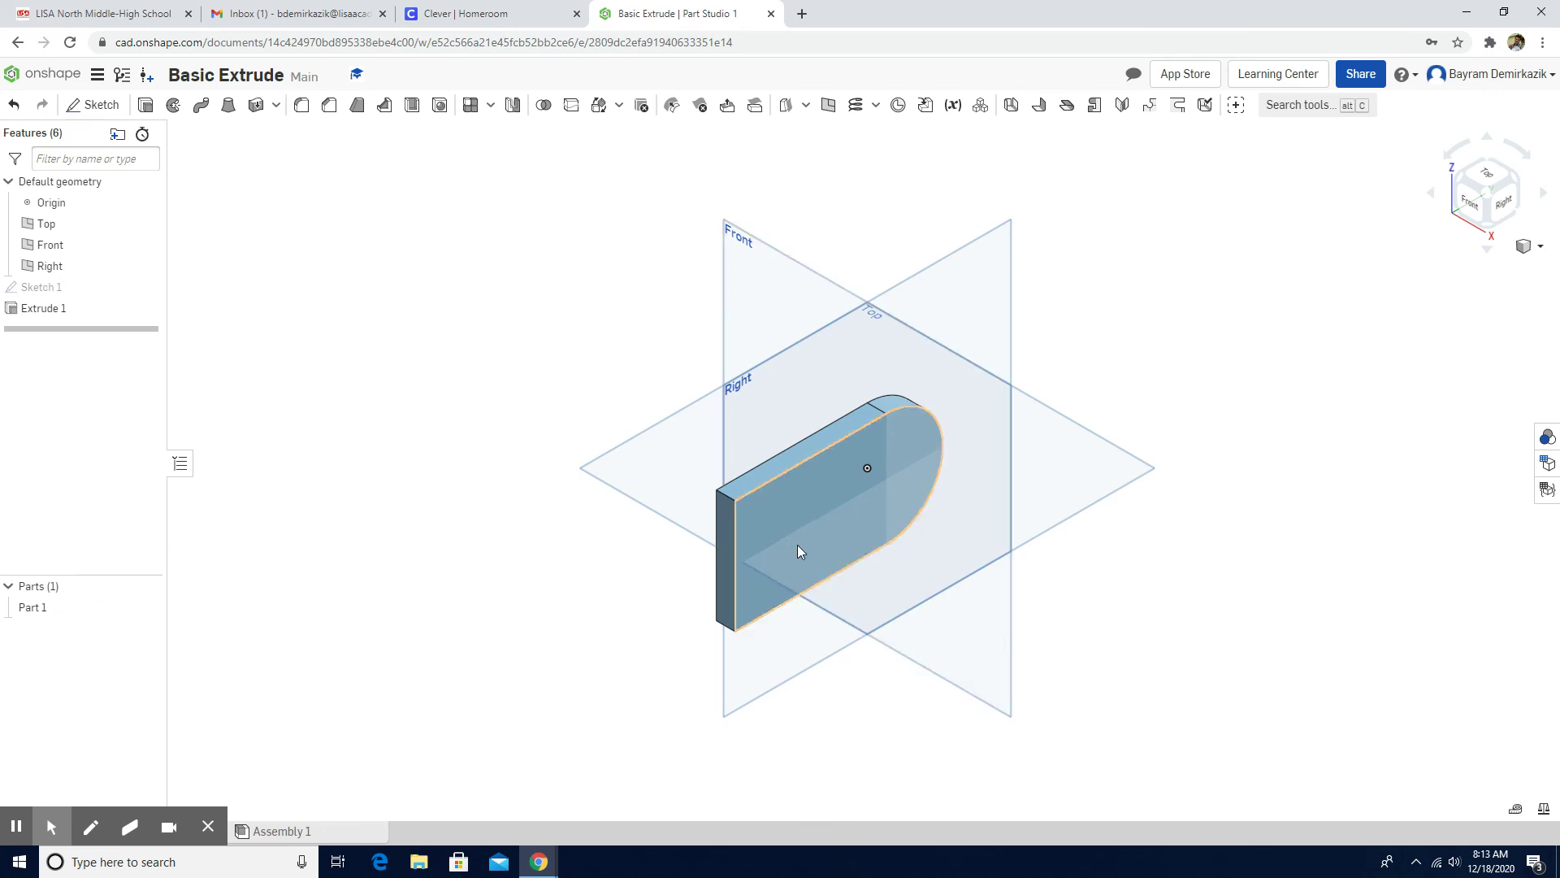
left_click(1543, 812)
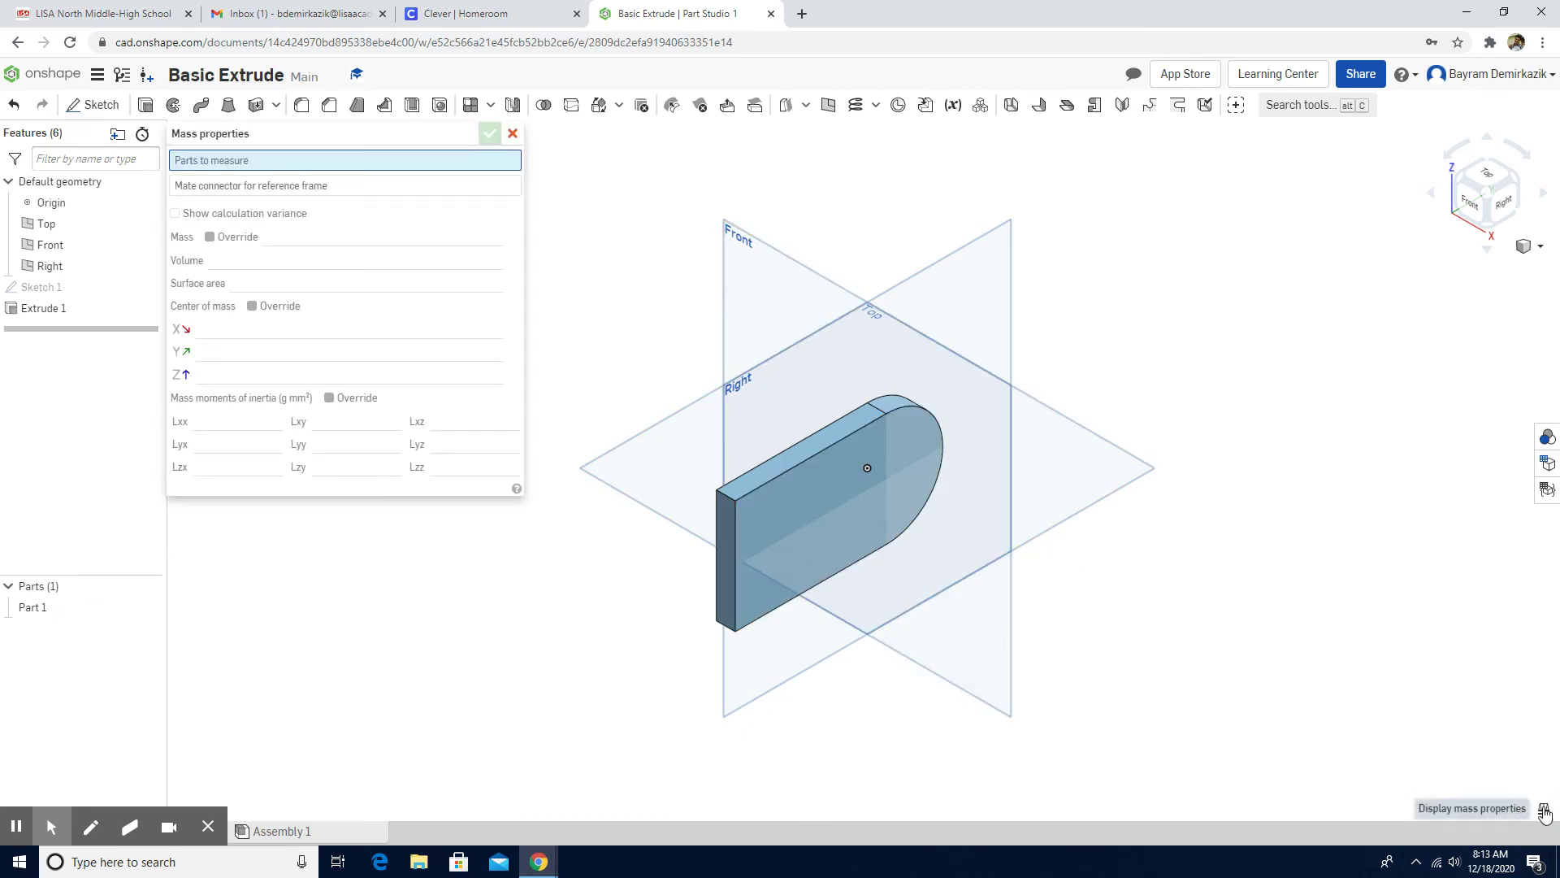
left_click(797, 507)
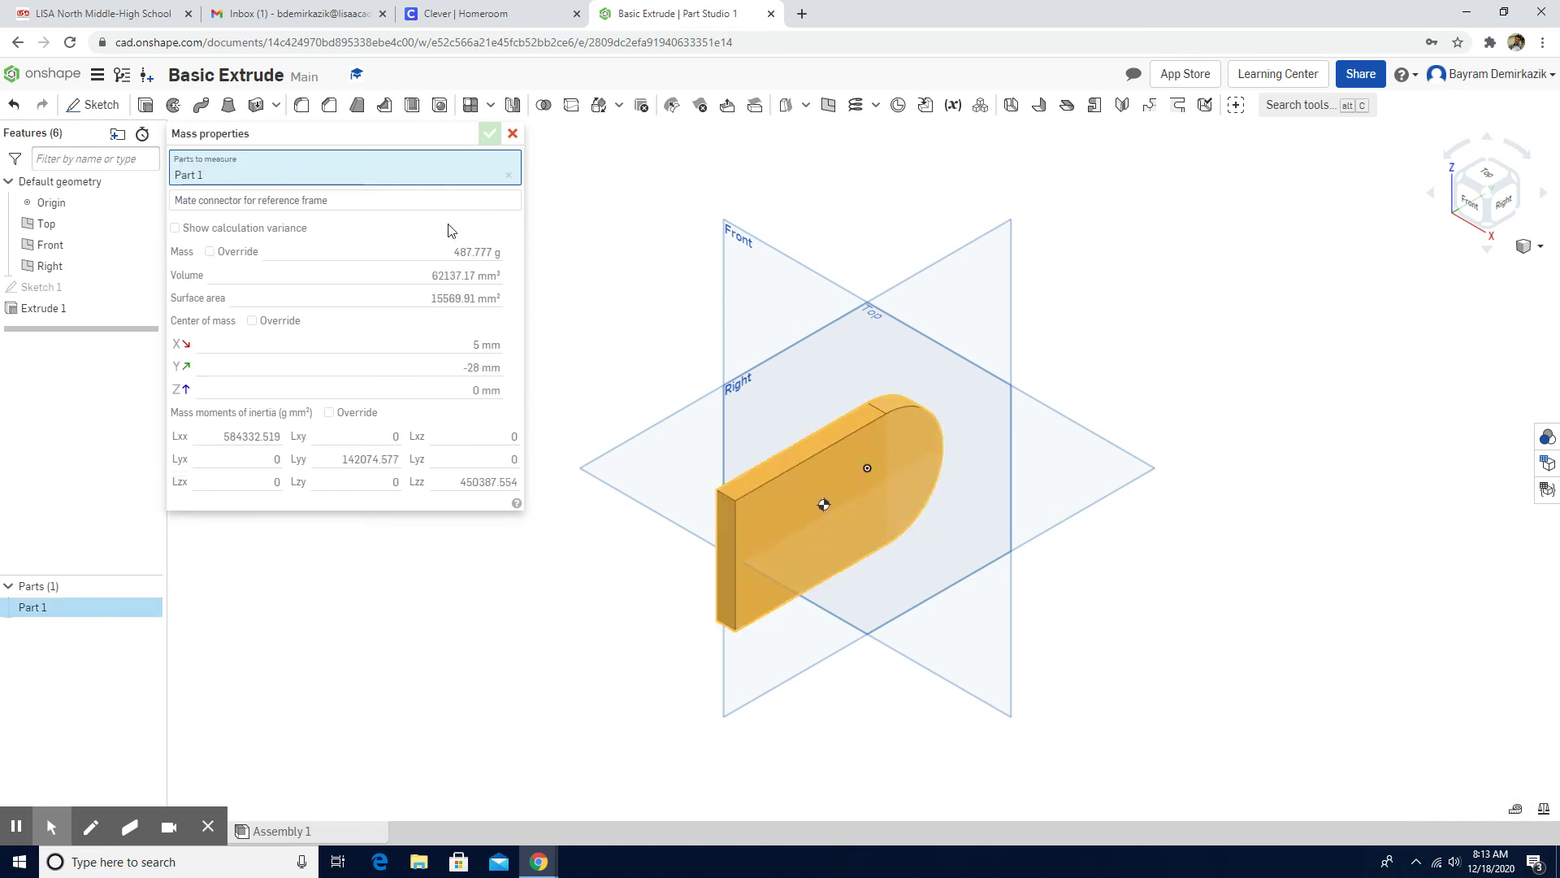